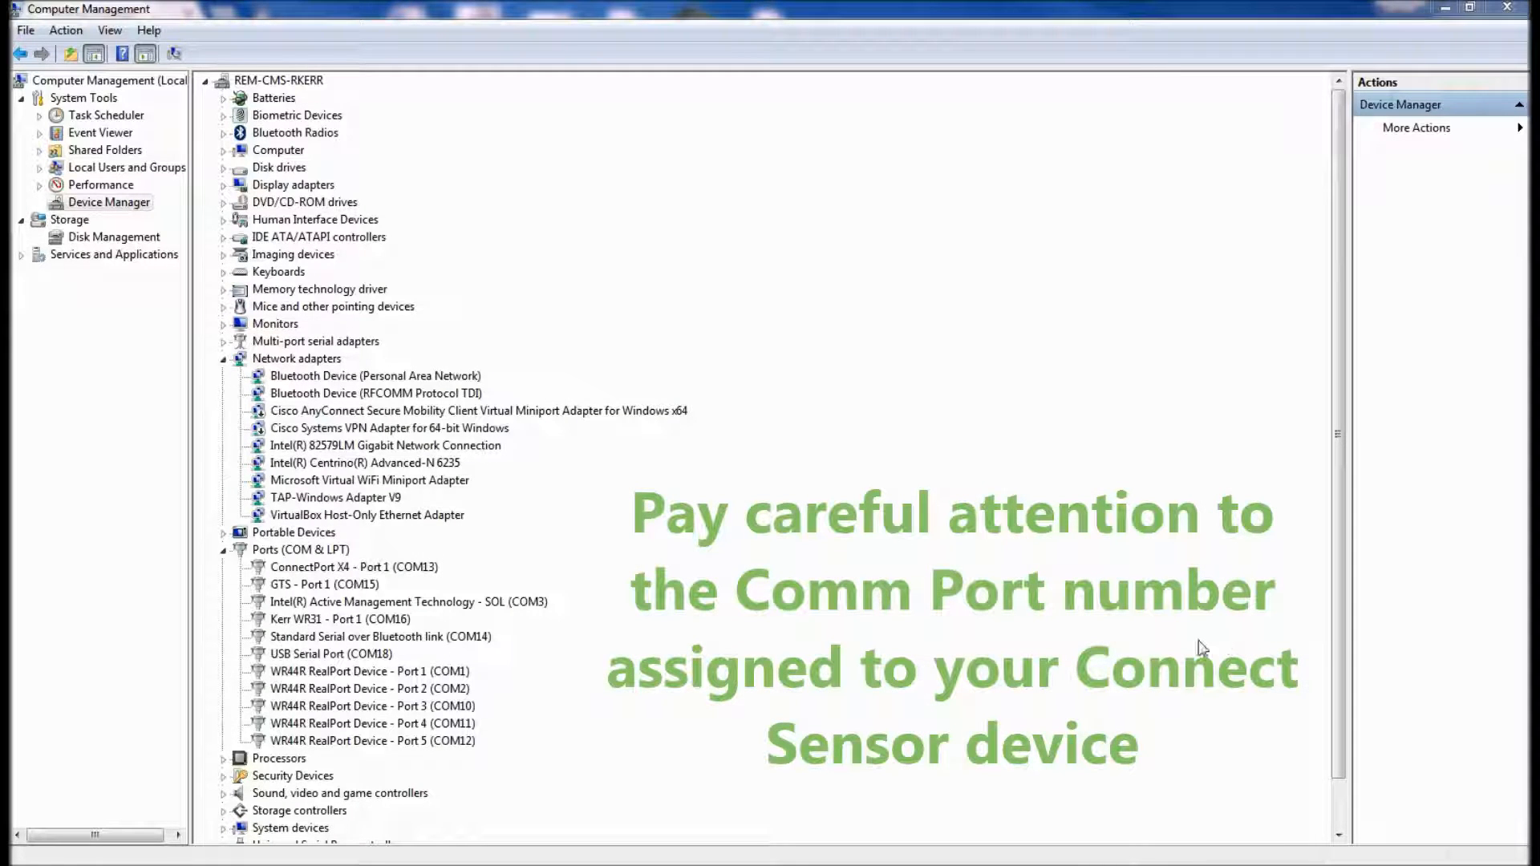
- Locate the USB Serial Port (COM18) among the ports in Device Manager and launch PuTTY
{"action": "left_click", "coordinate": [377, 656]}
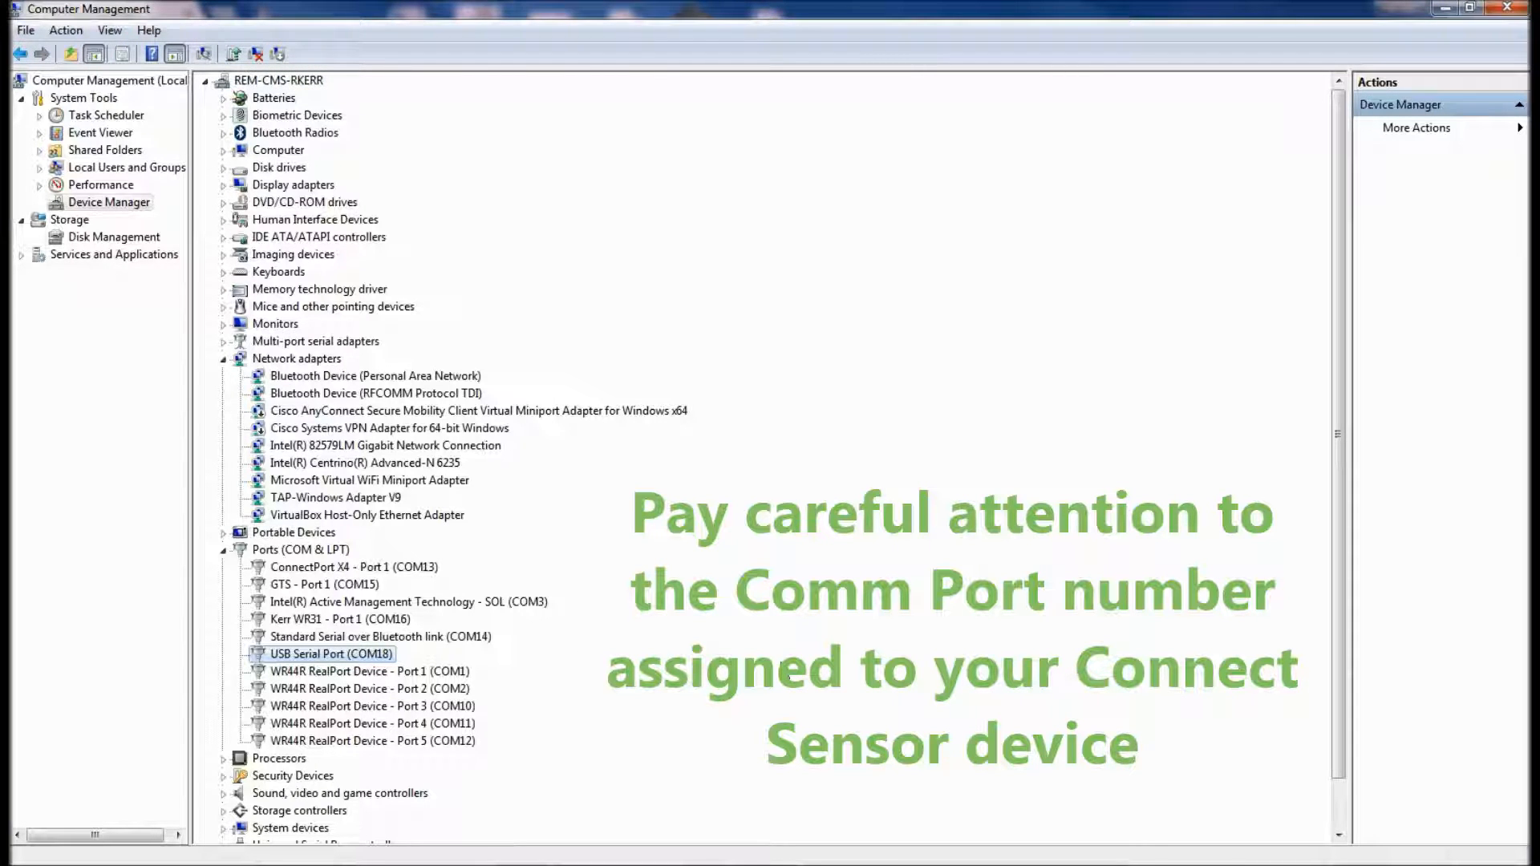
{"action": "key", "text": "super"}
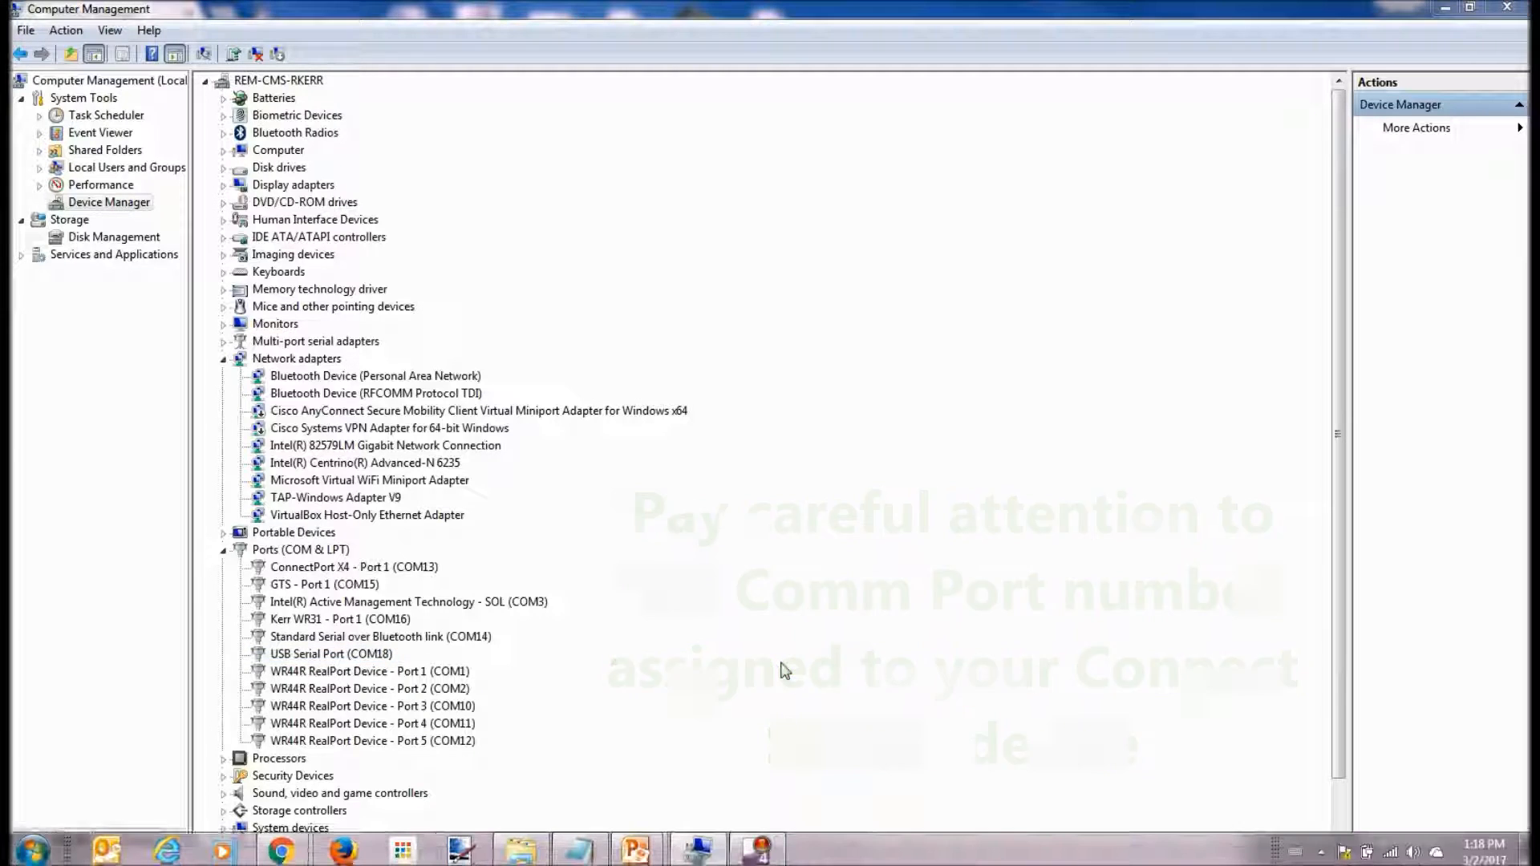
{"action": "type", "text": "putty"}
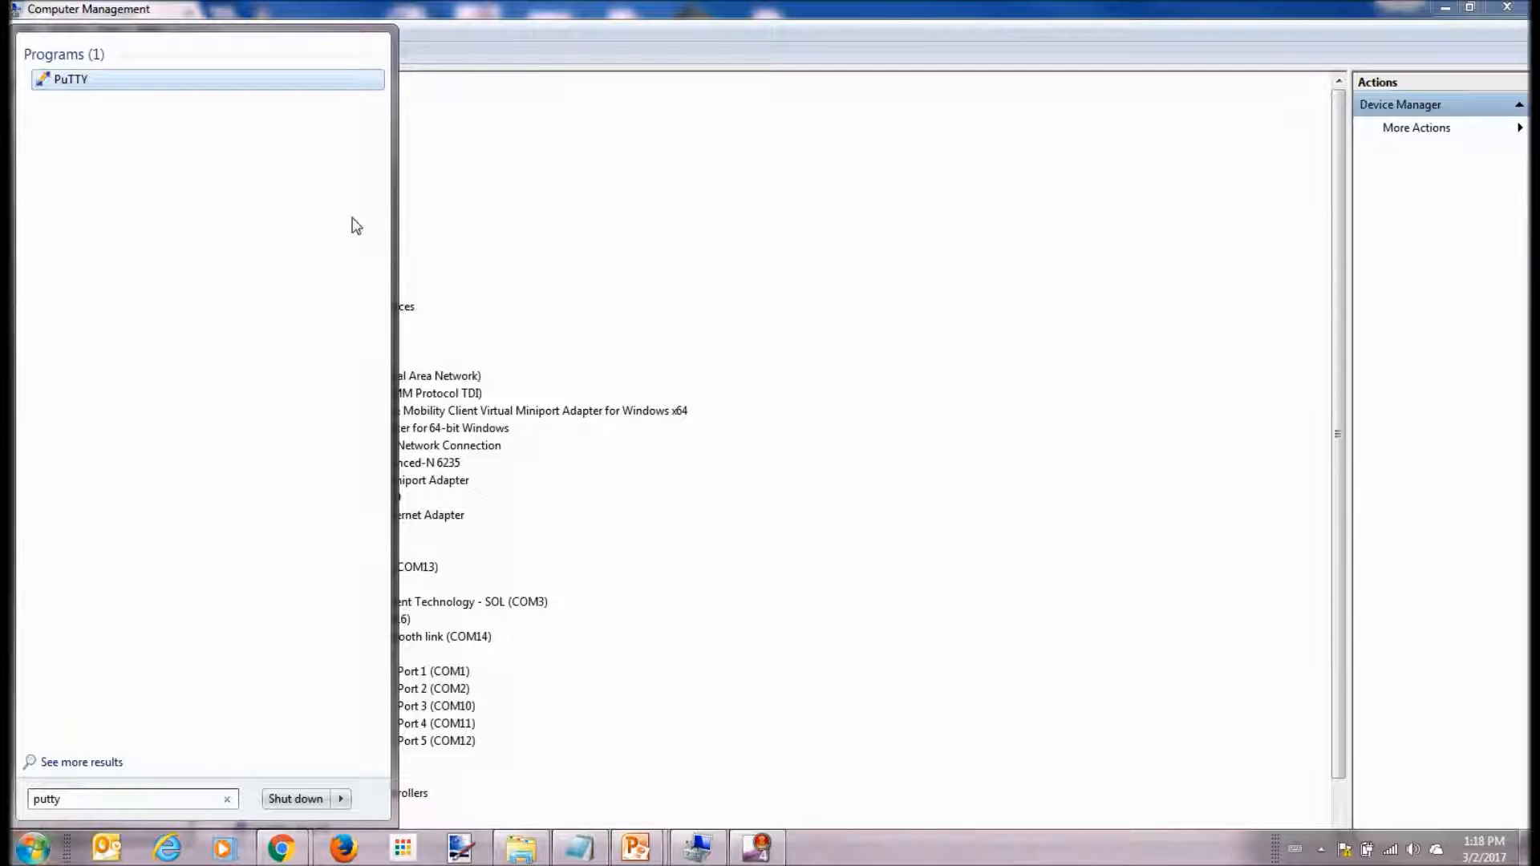
{"action": "left_click", "coordinate": [80, 80]}
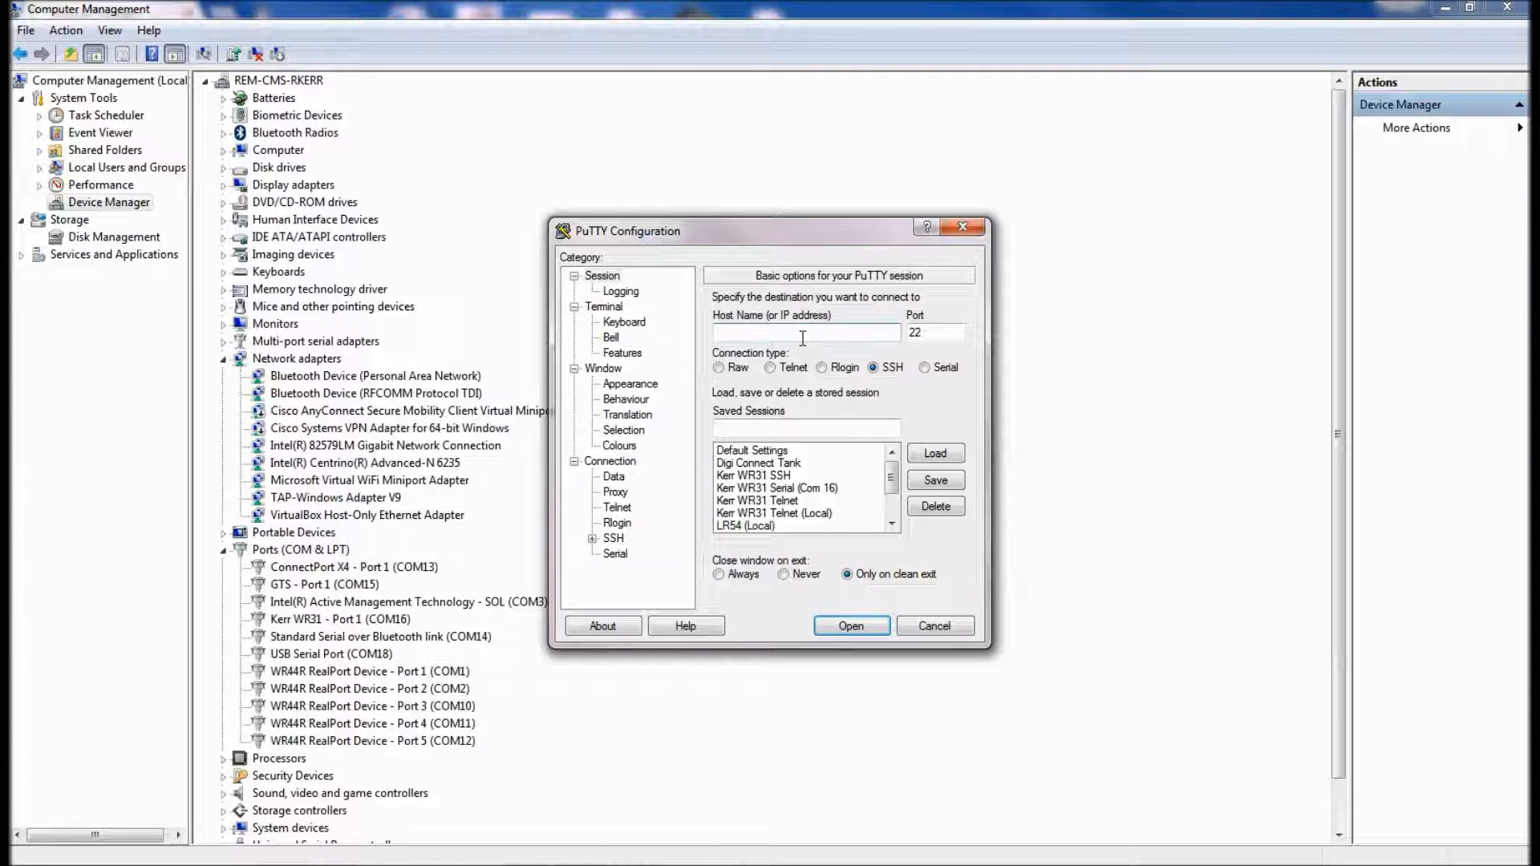
- Open a serial connection on COM18 at a speed of 115200 and maximize the terminal window
{"action": "left_click", "coordinate": [924, 368]}
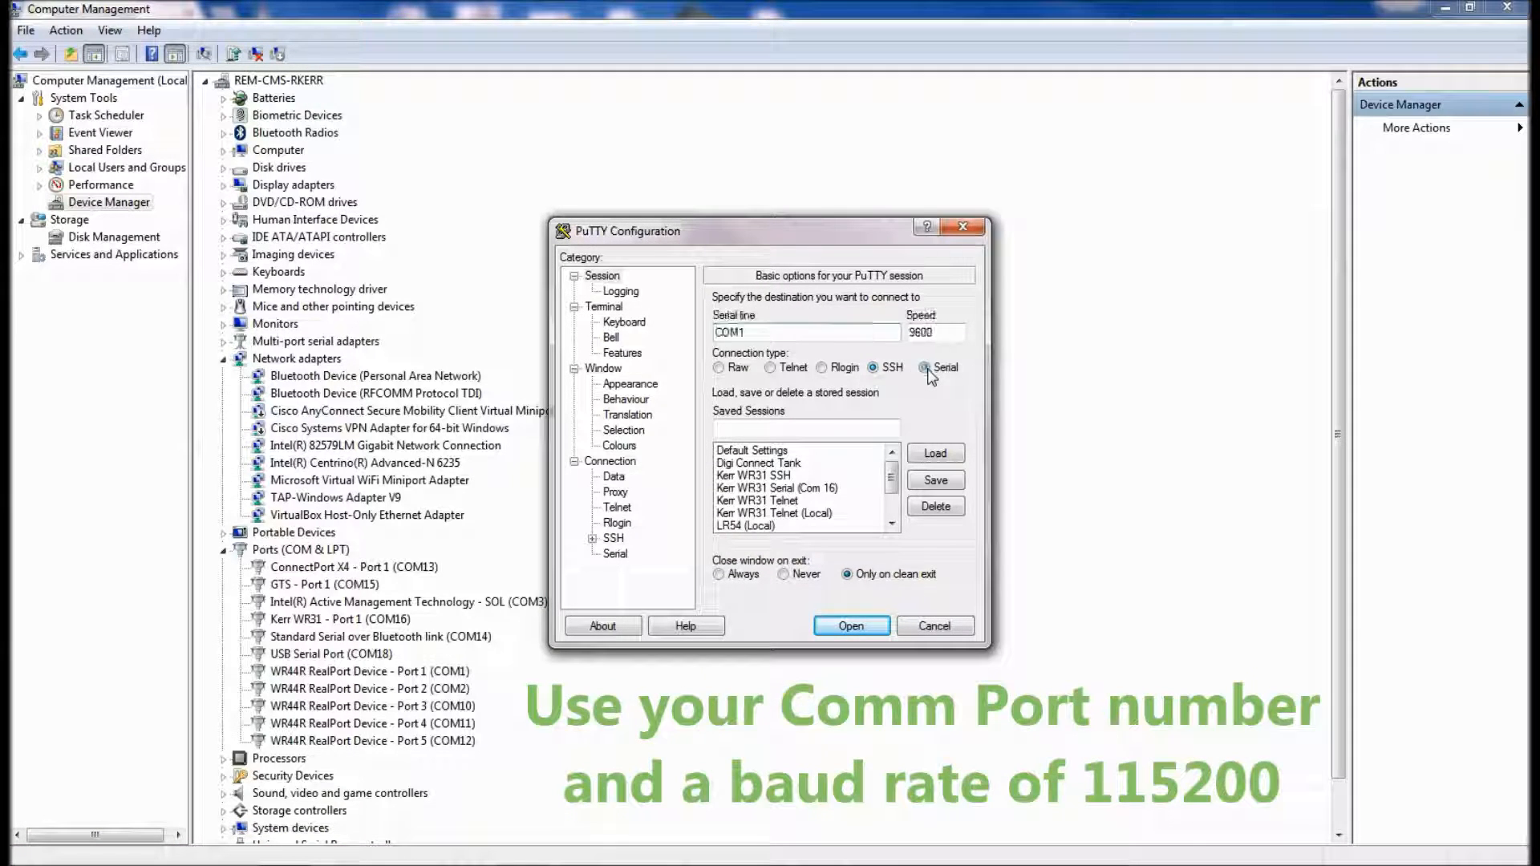
{"action": "left_click", "coordinate": [795, 331]}
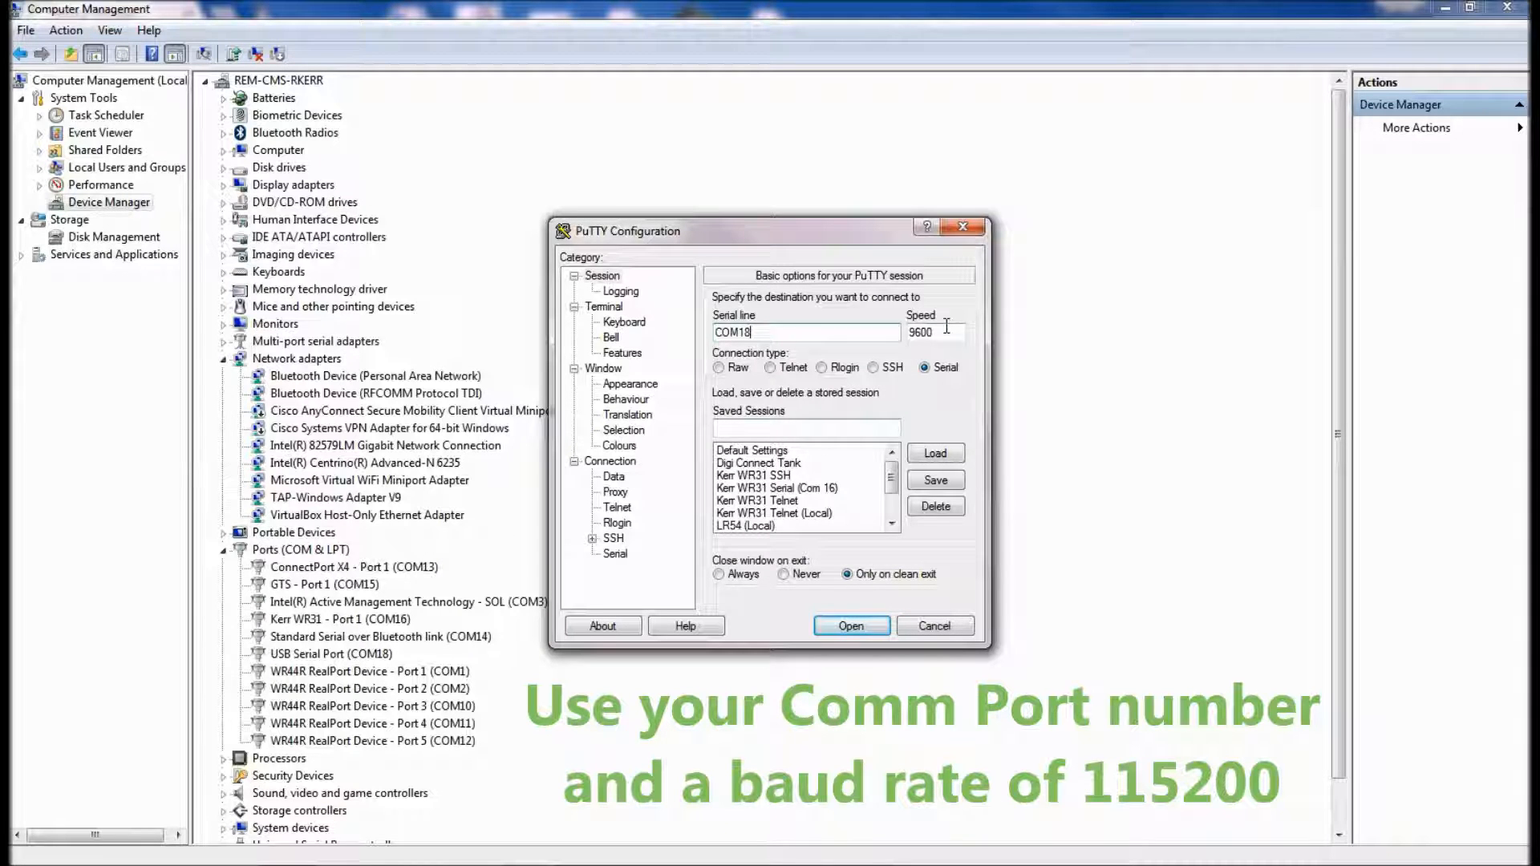
{"action": "key", "text": "Tab"}
{"action": "type", "text": "1152"}
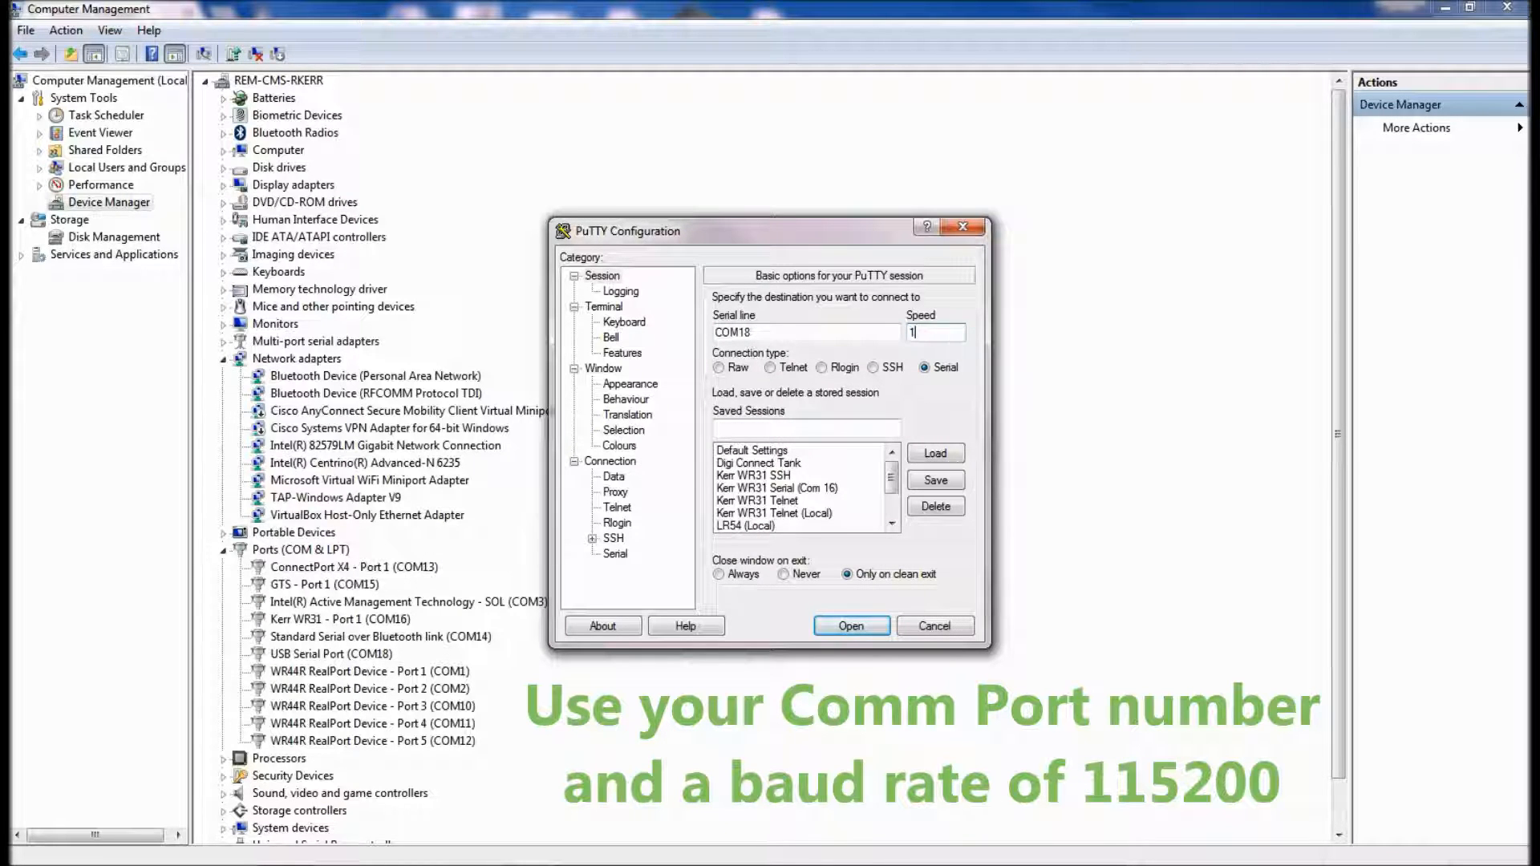
{"action": "type", "text": "00"}
{"action": "left_click", "coordinate": [851, 625]}
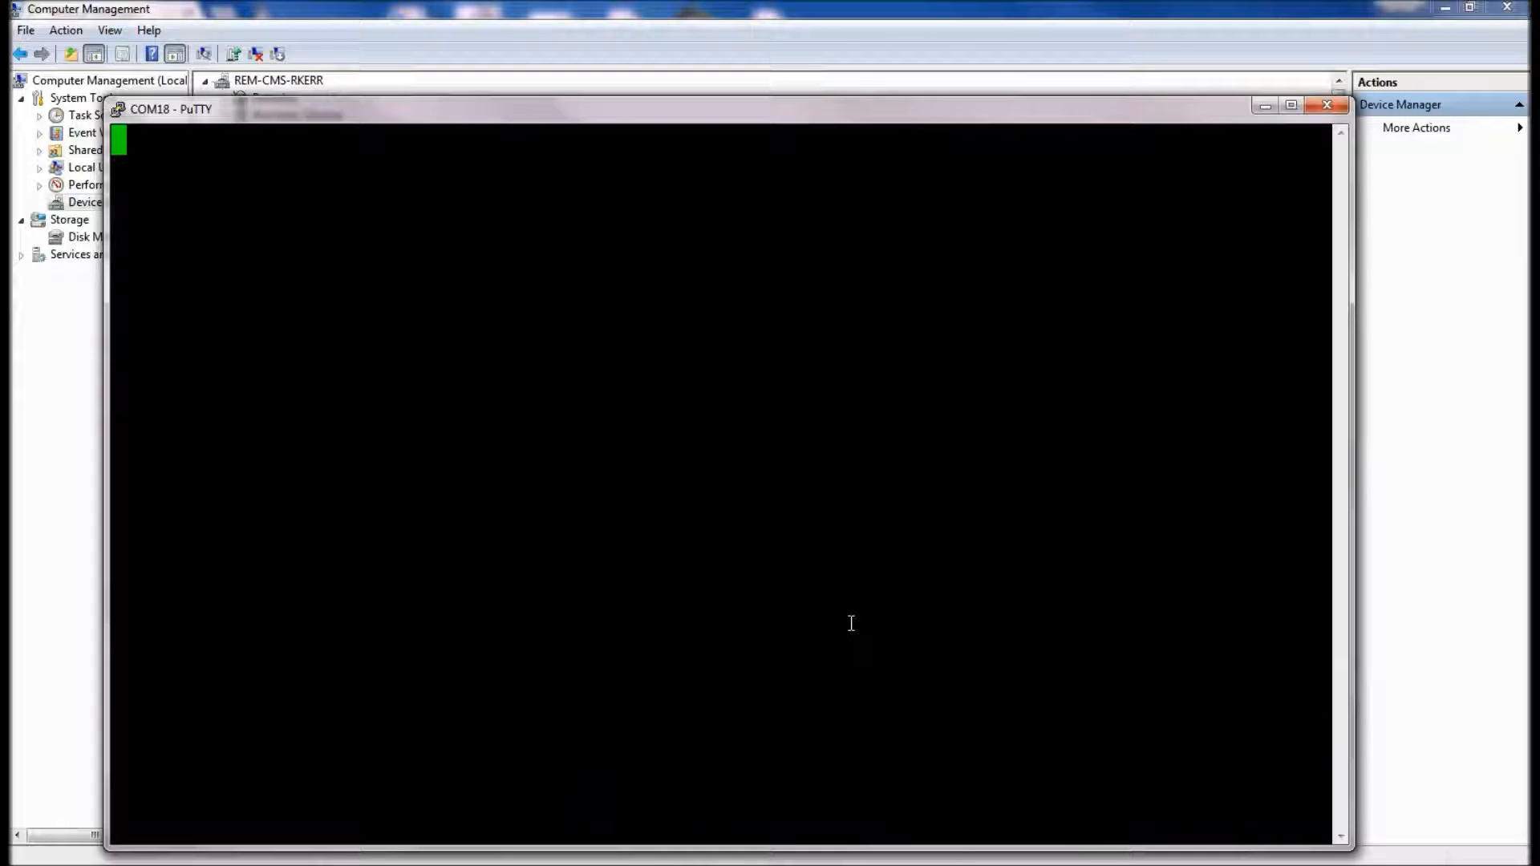
{"action": "double_click", "coordinate": [904, 114]}
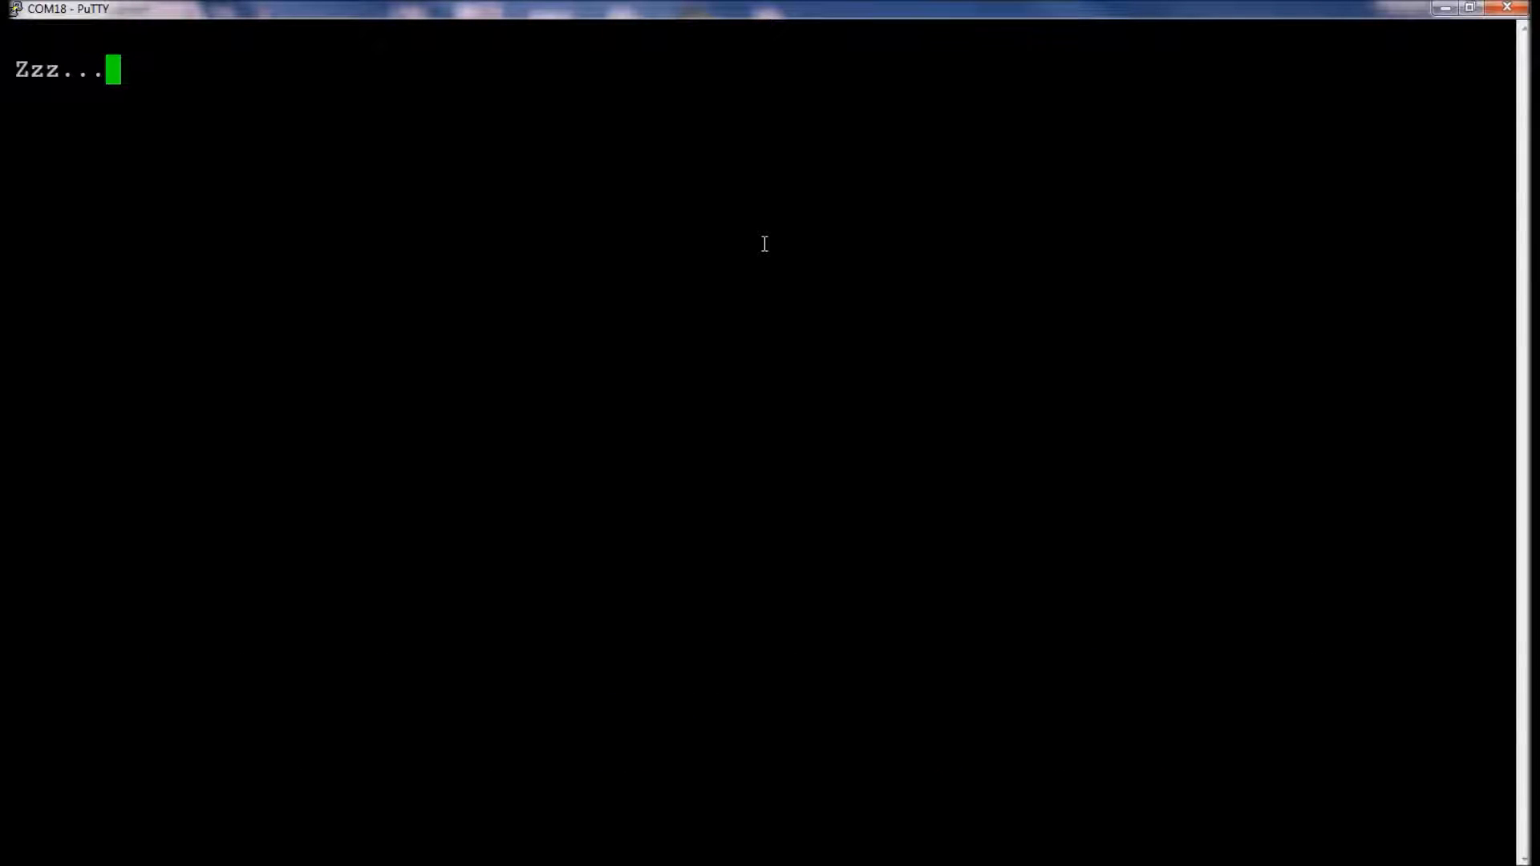
- List all settings of the sensor with the set command and review the output from its beginning
{"action": "key", "text": "Return"}
{"action": "type", "text": "set"}
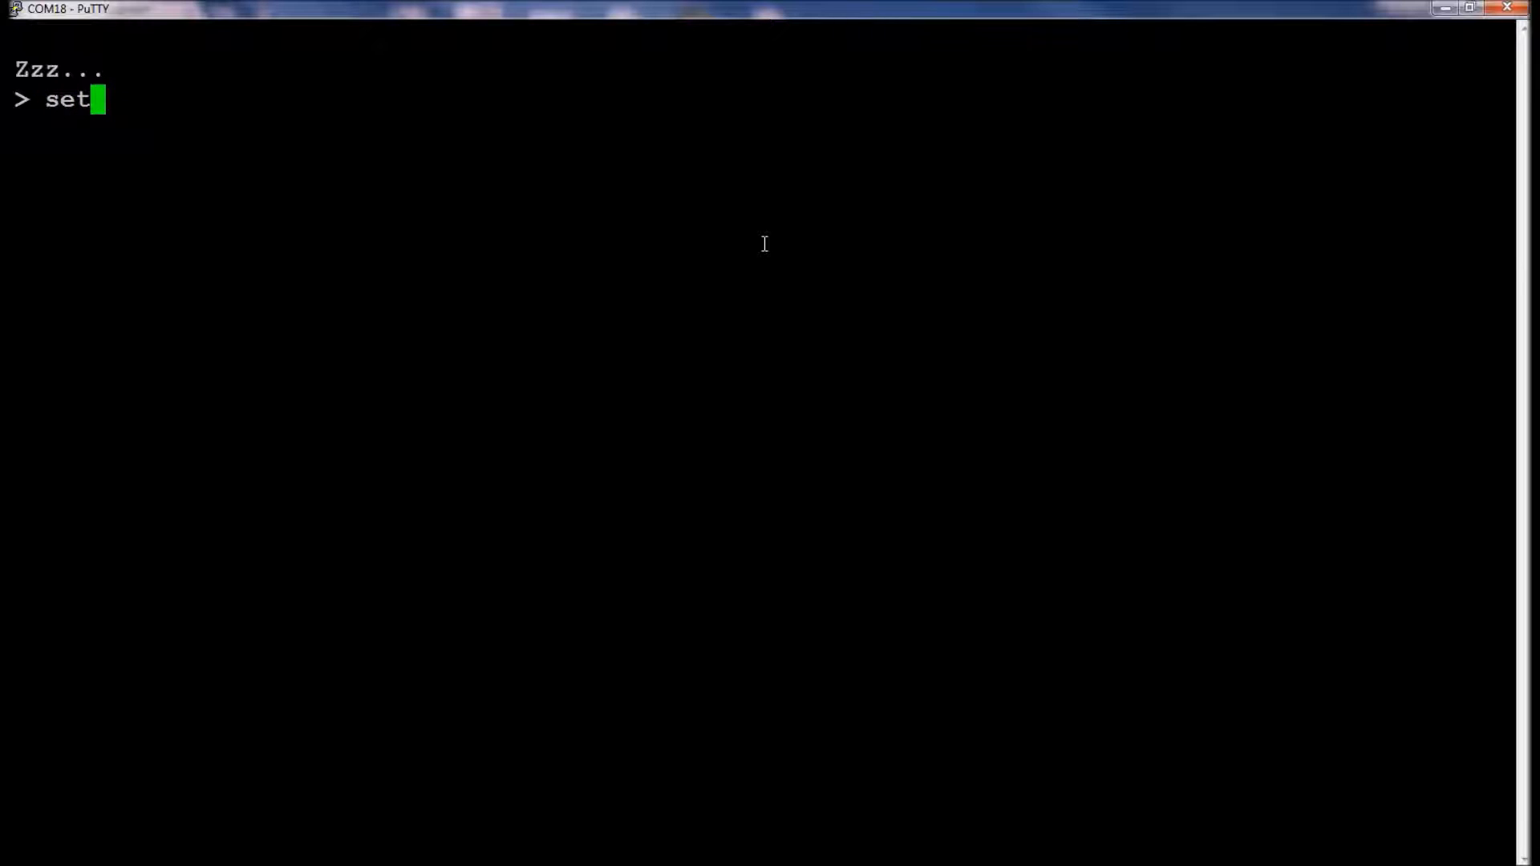
{"action": "key", "text": "Return"}
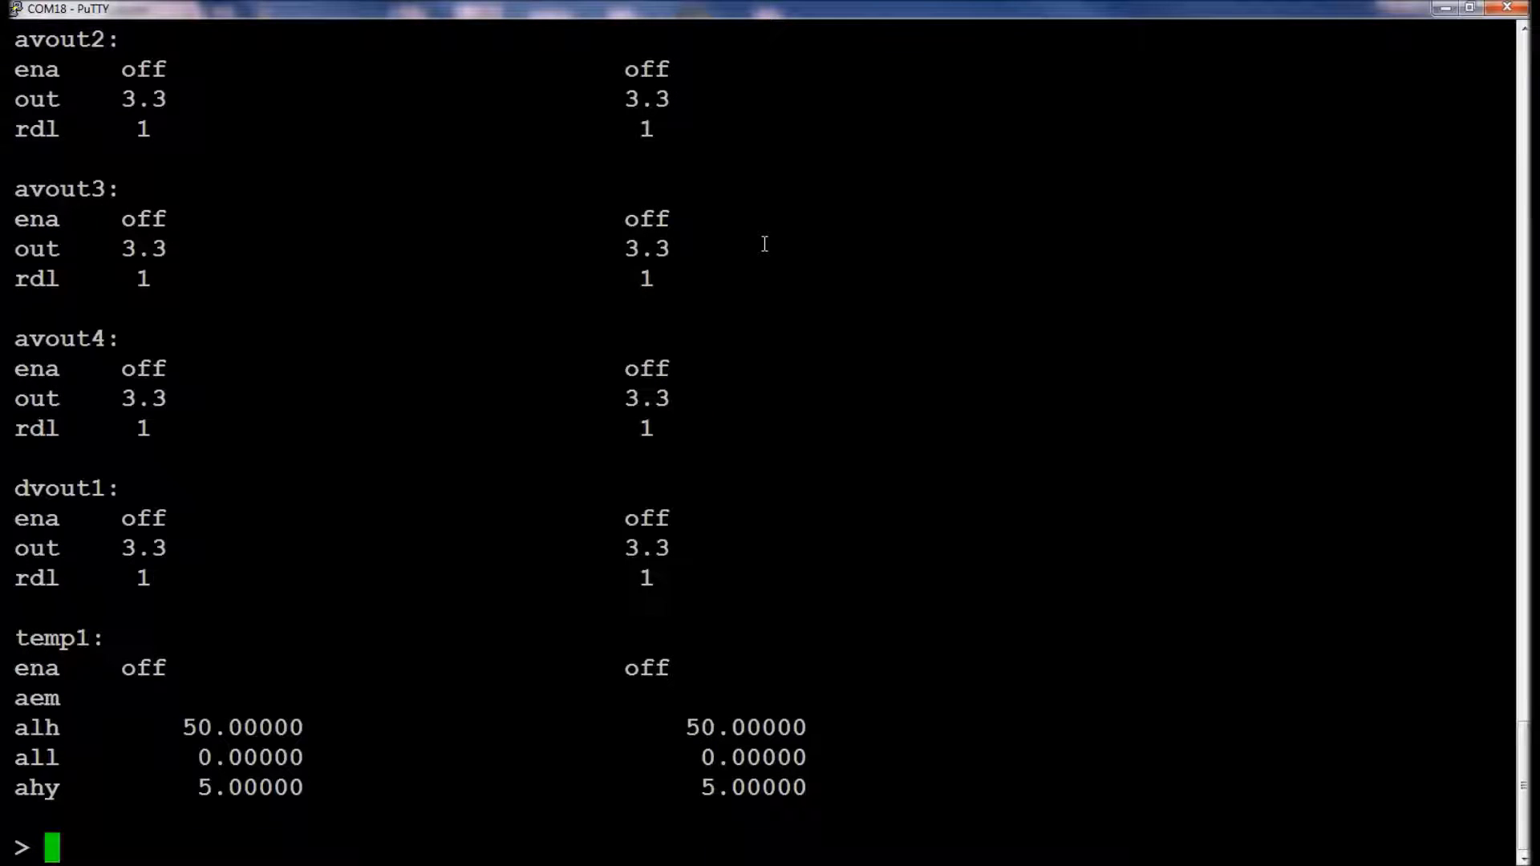
{"action": "scroll", "coordinate": [790, 369], "scroll_direction": "up", "scroll_amount": 20}
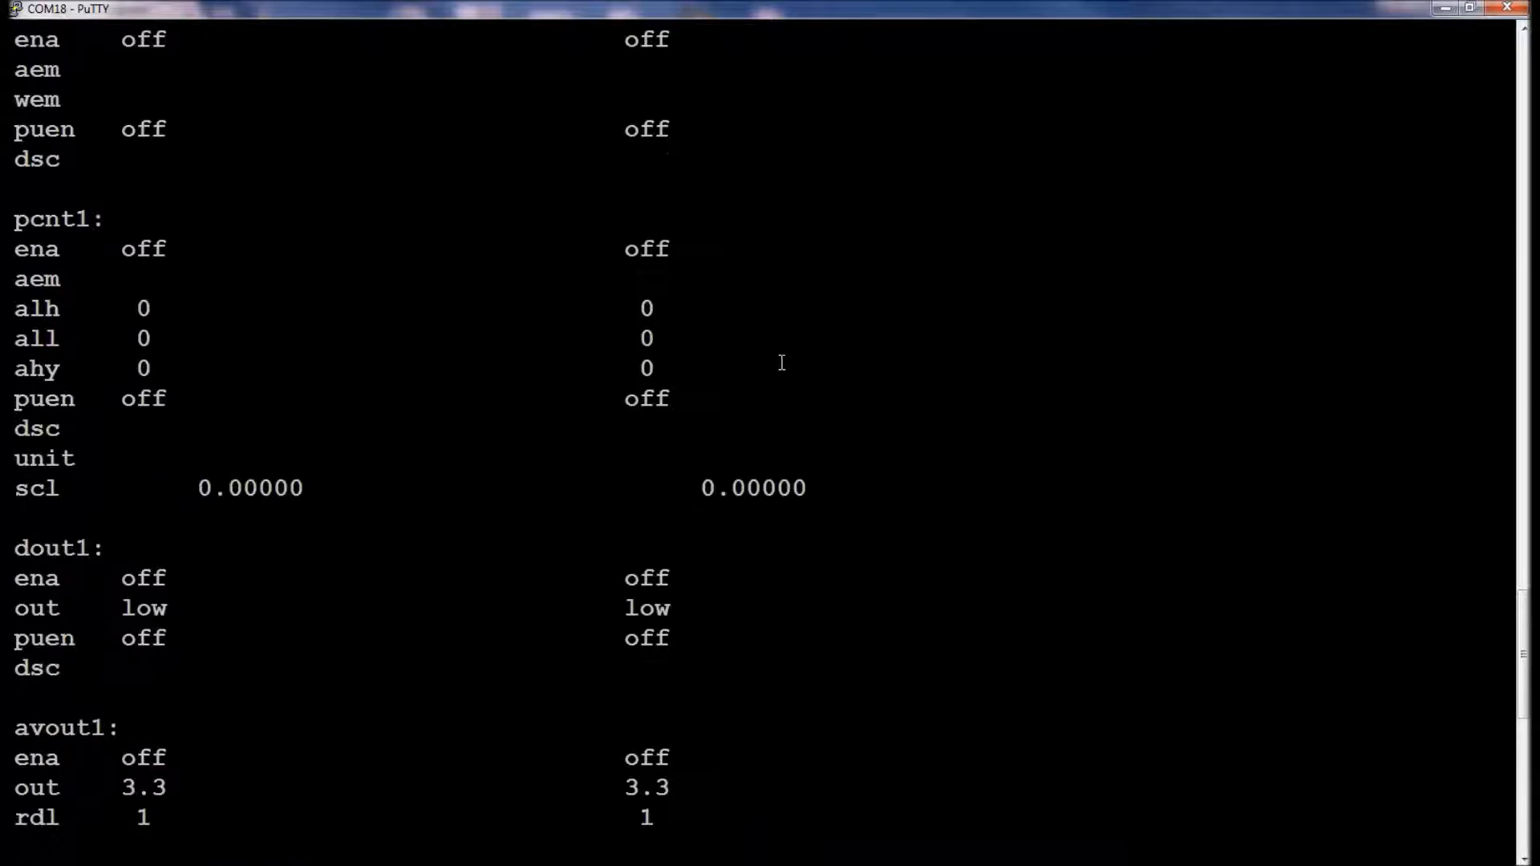
{"action": "scroll", "coordinate": [775, 353], "scroll_direction": "up", "scroll_amount": 14}
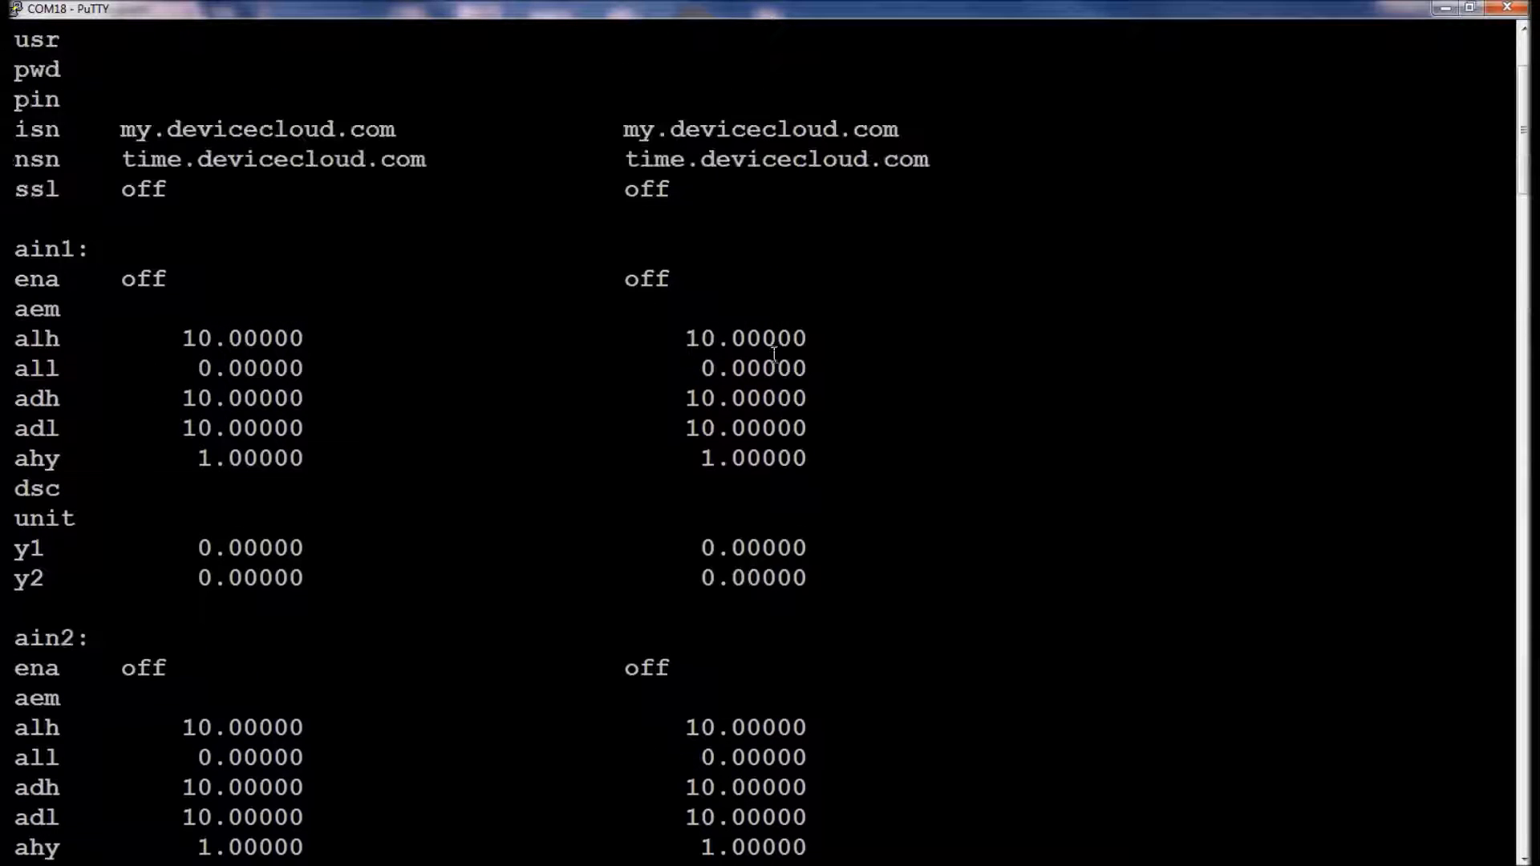
{"action": "scroll", "coordinate": [772, 353], "scroll_direction": "up", "scroll_amount": 2}
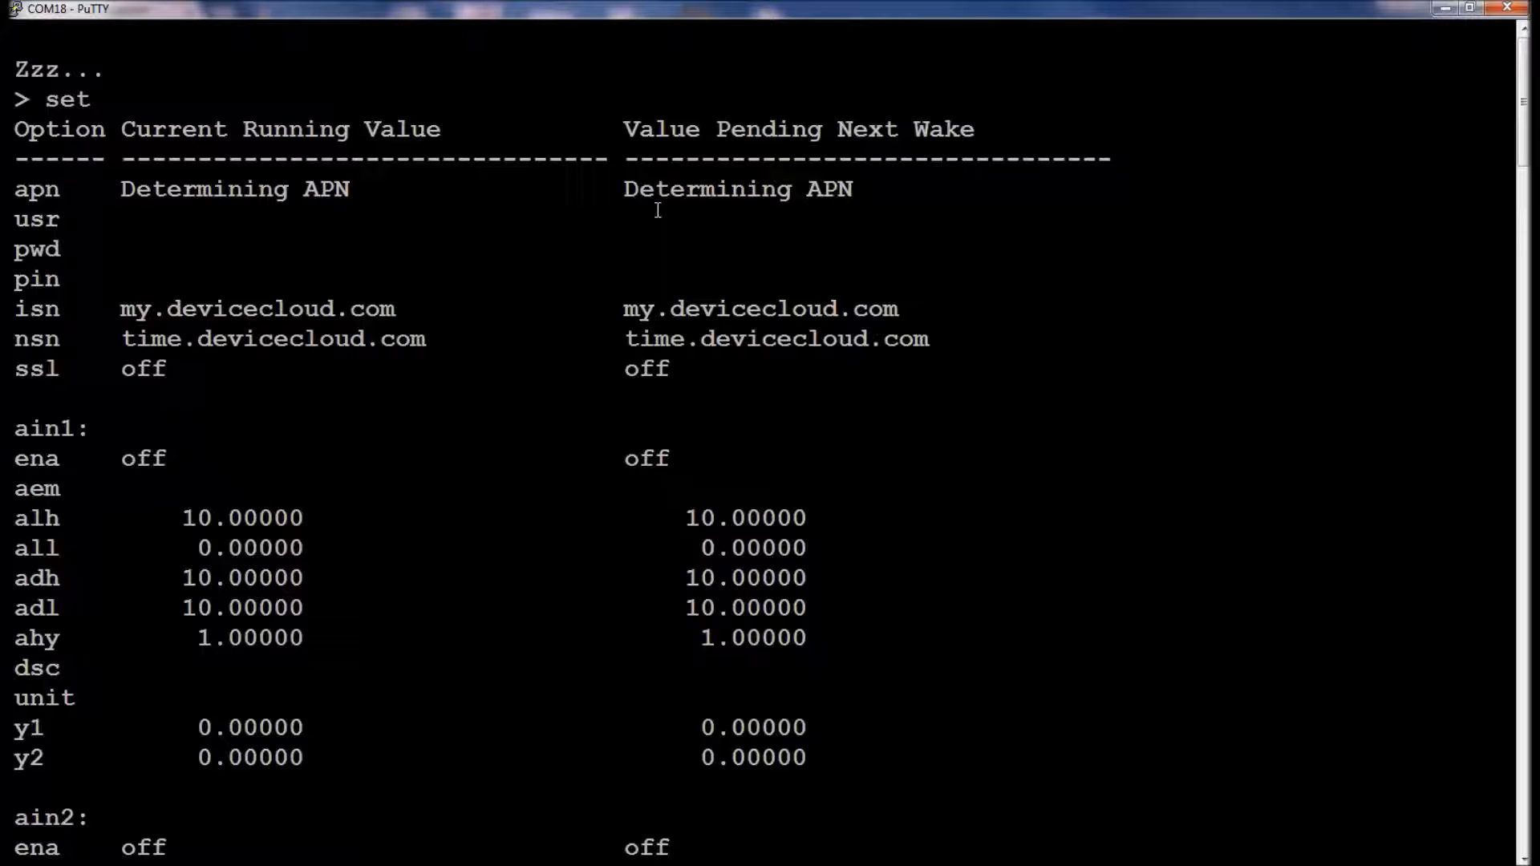
{"action": "scroll", "coordinate": [810, 421], "scroll_direction": "down", "scroll_amount": 20}
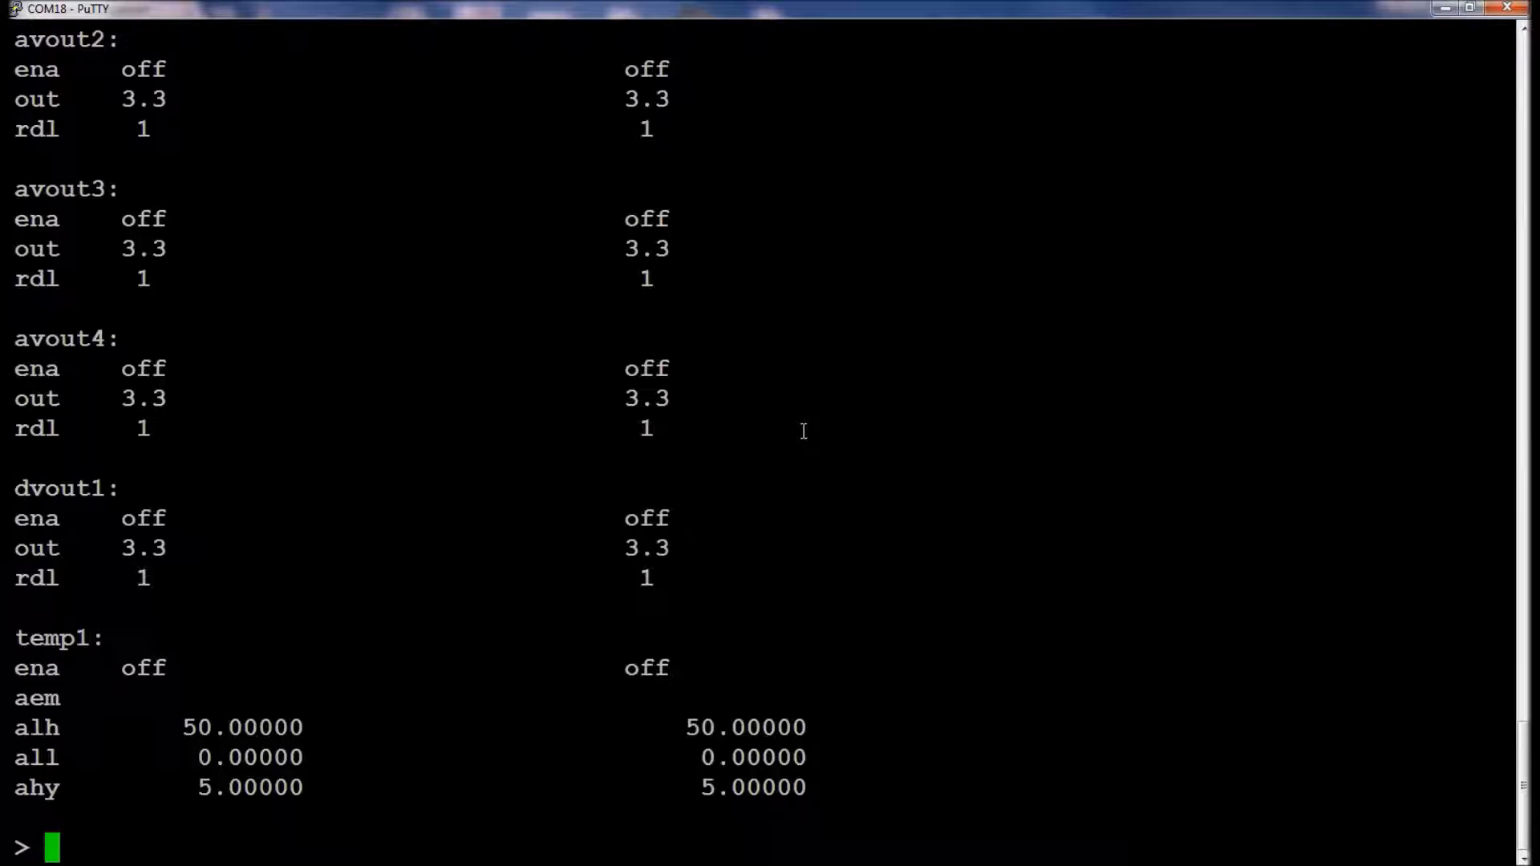
- Query the sensor's APN setting with the command set apn
{"action": "type", "text": "set "}
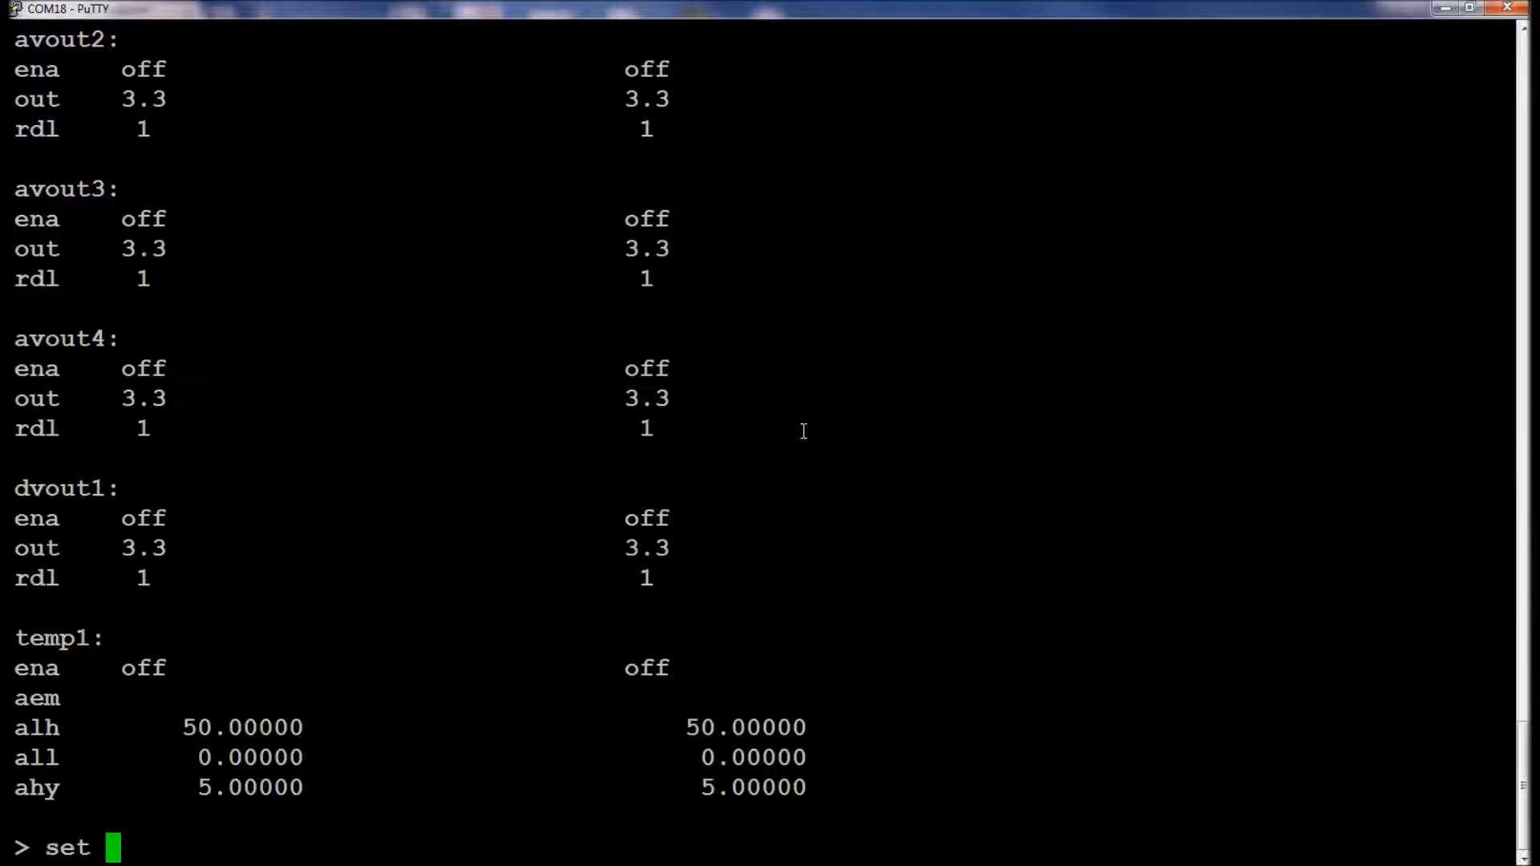
{"action": "type", "text": "apn"}
{"action": "key", "text": "Return"}
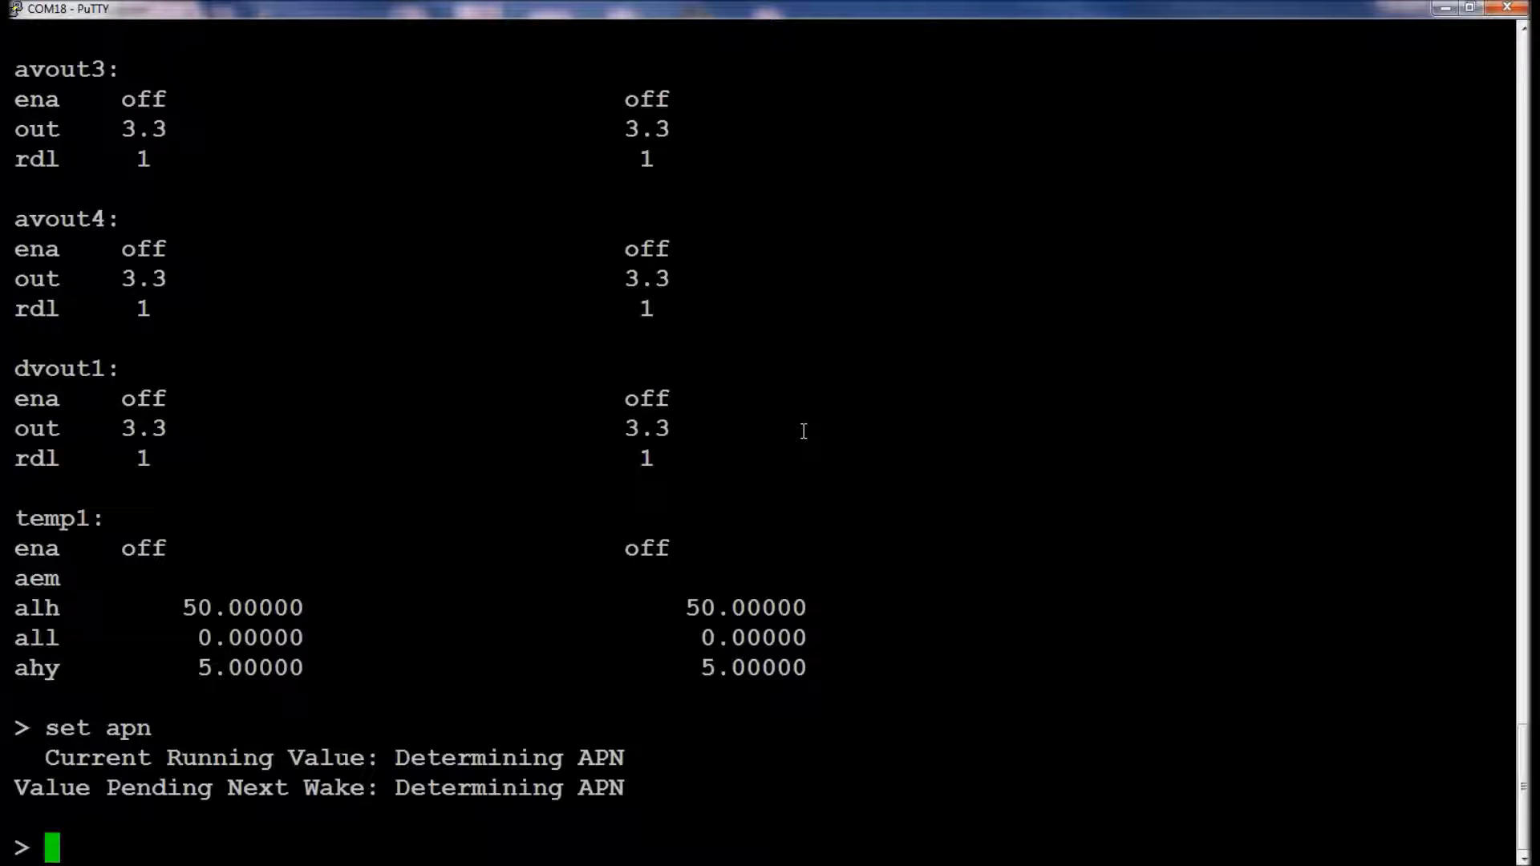
- Set the sensor's APN to 12655.mcs with the set command
{"action": "type", "text": "set "}
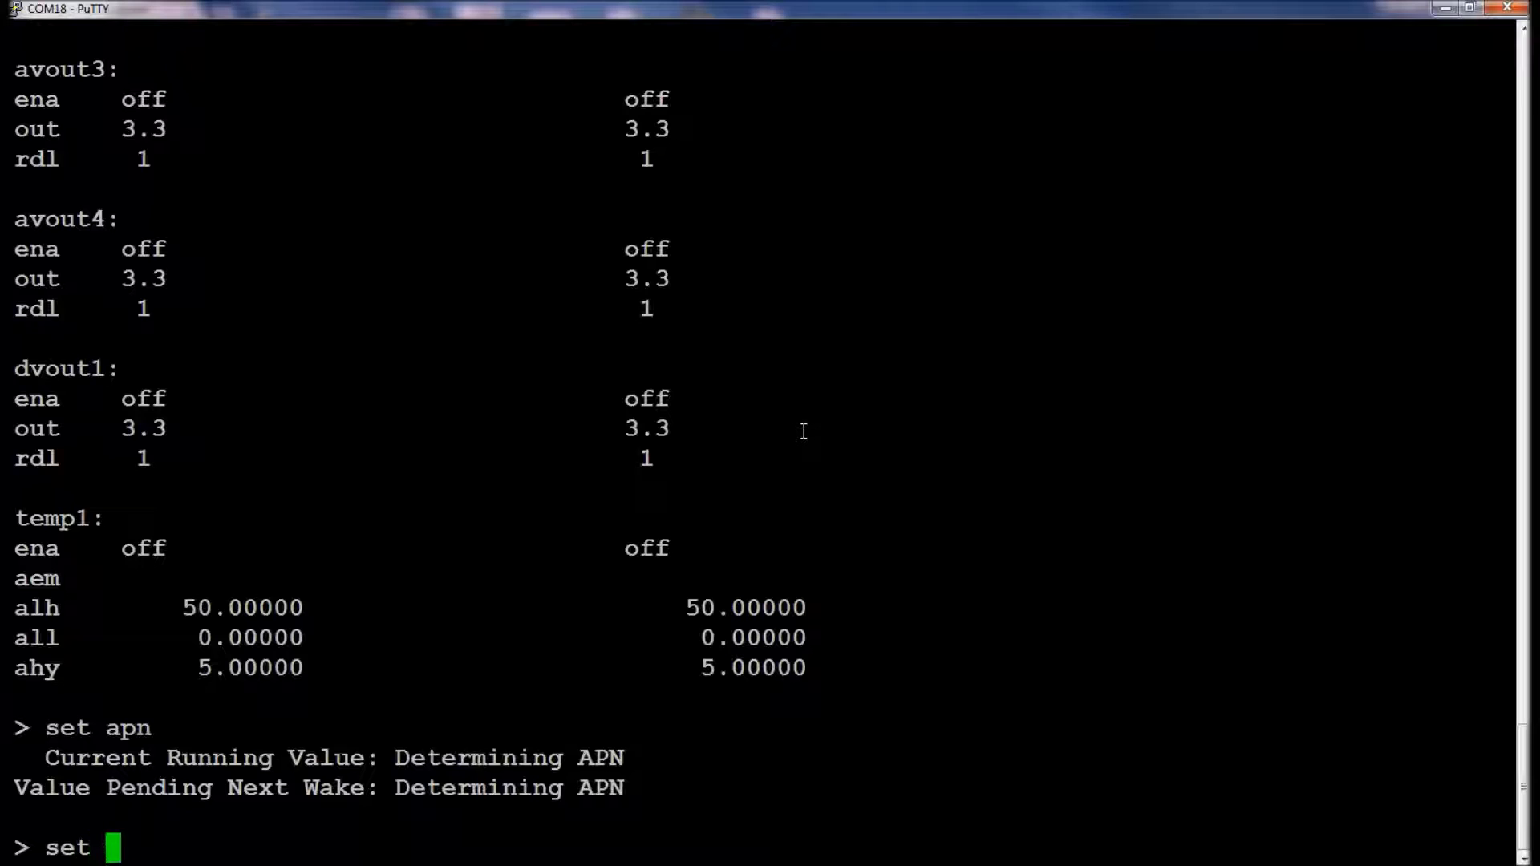
{"action": "type", "text": "apn="}
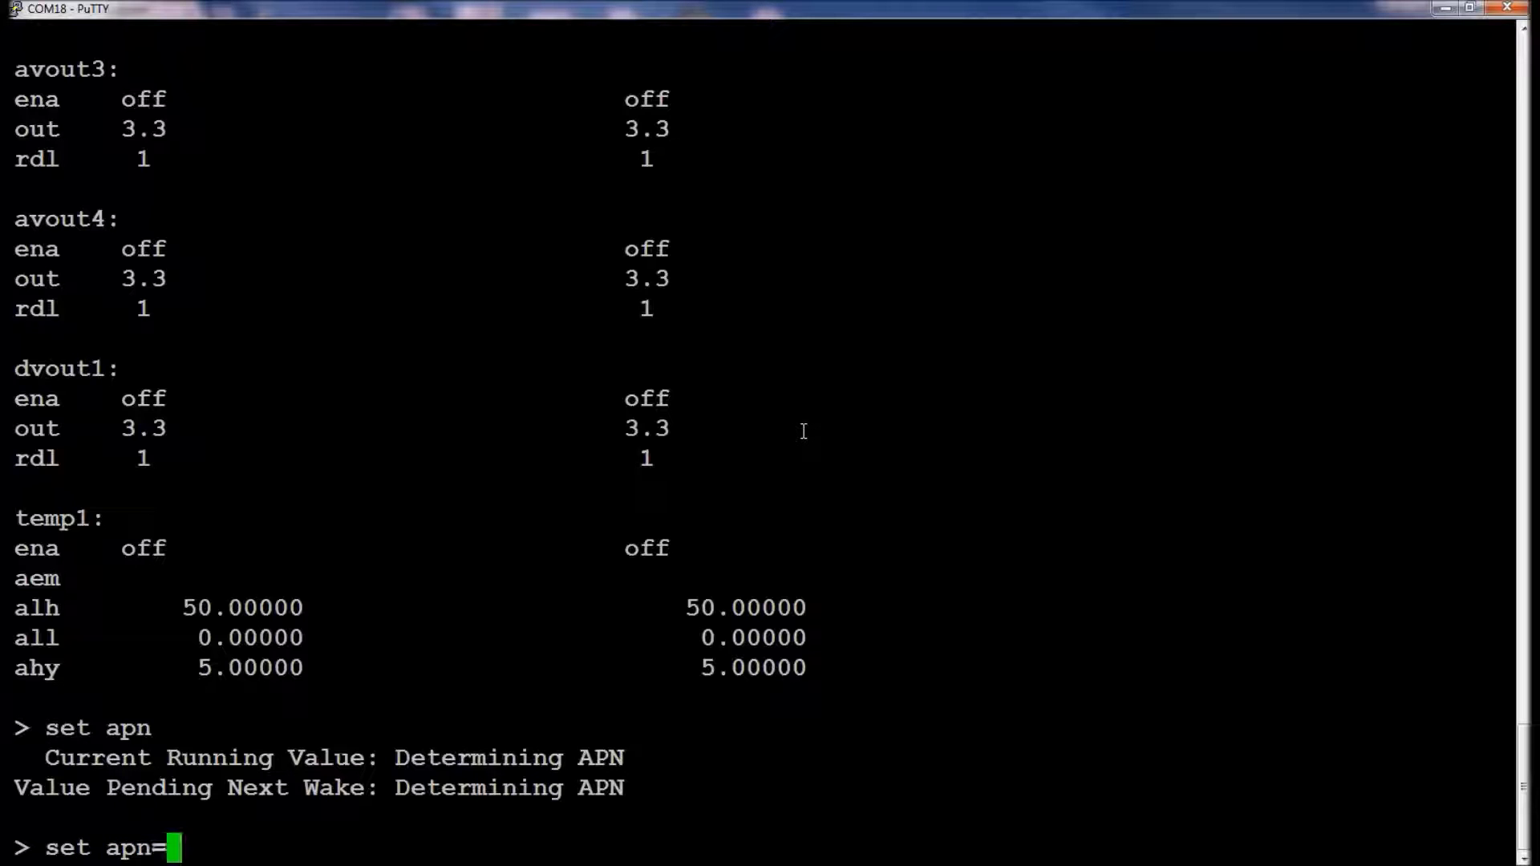
{"action": "type", "text": "12"}
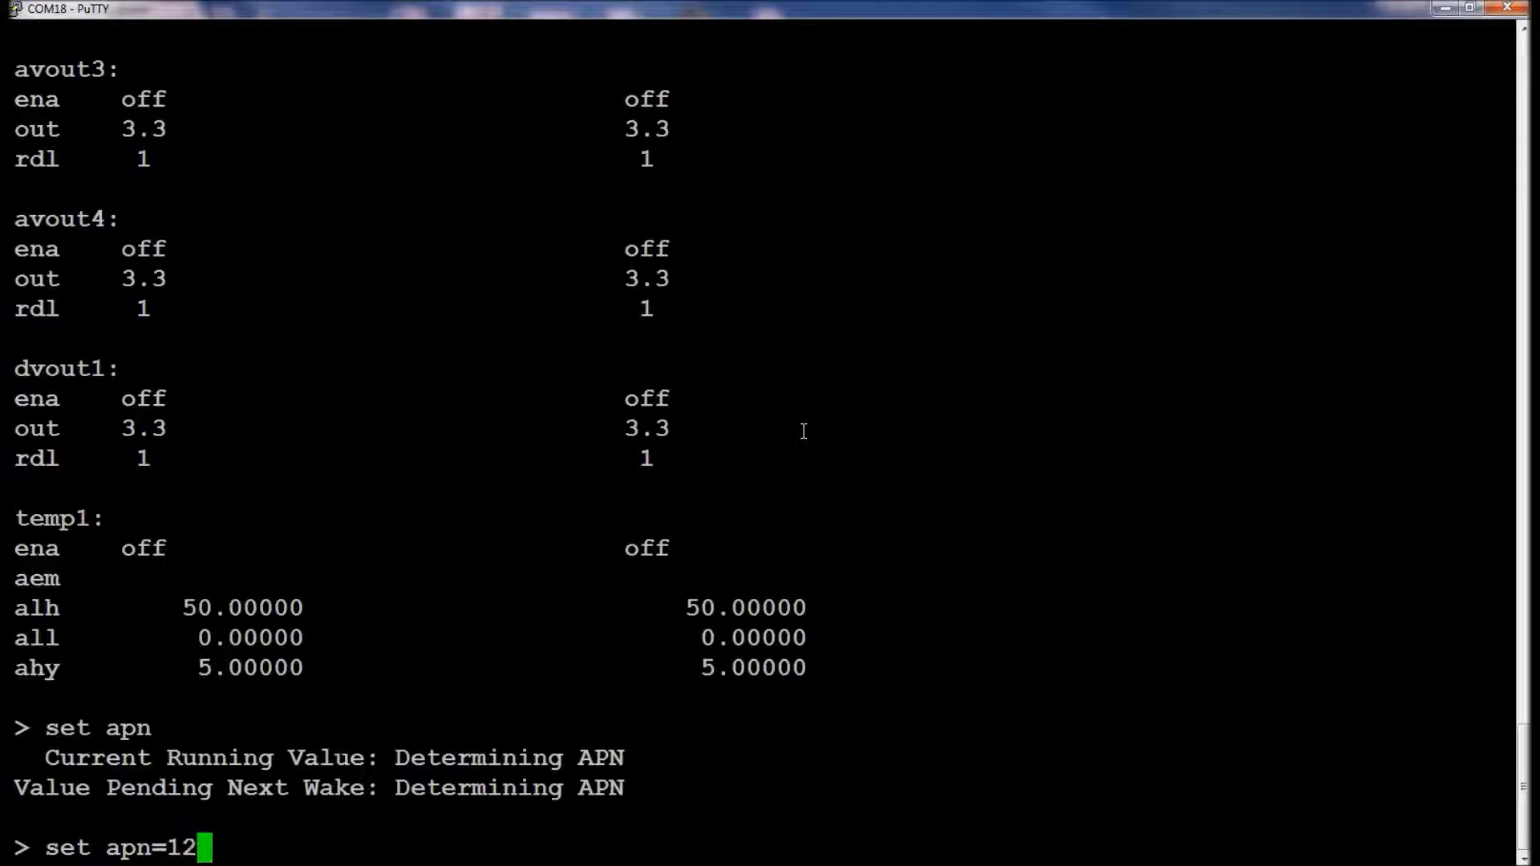
{"action": "type", "text": "655"}
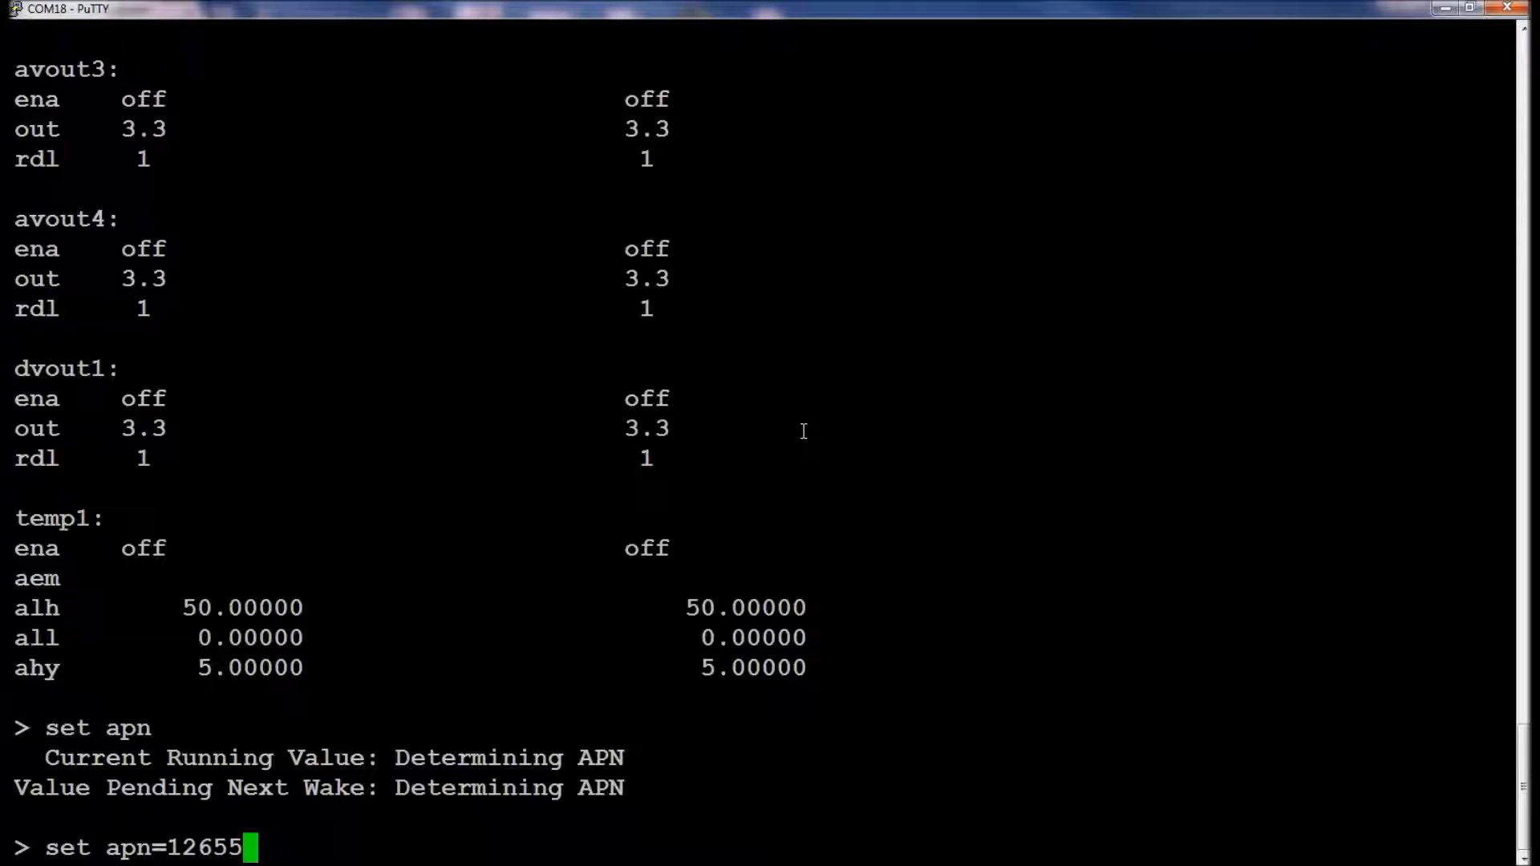
{"action": "type", "text": ".mcs"}
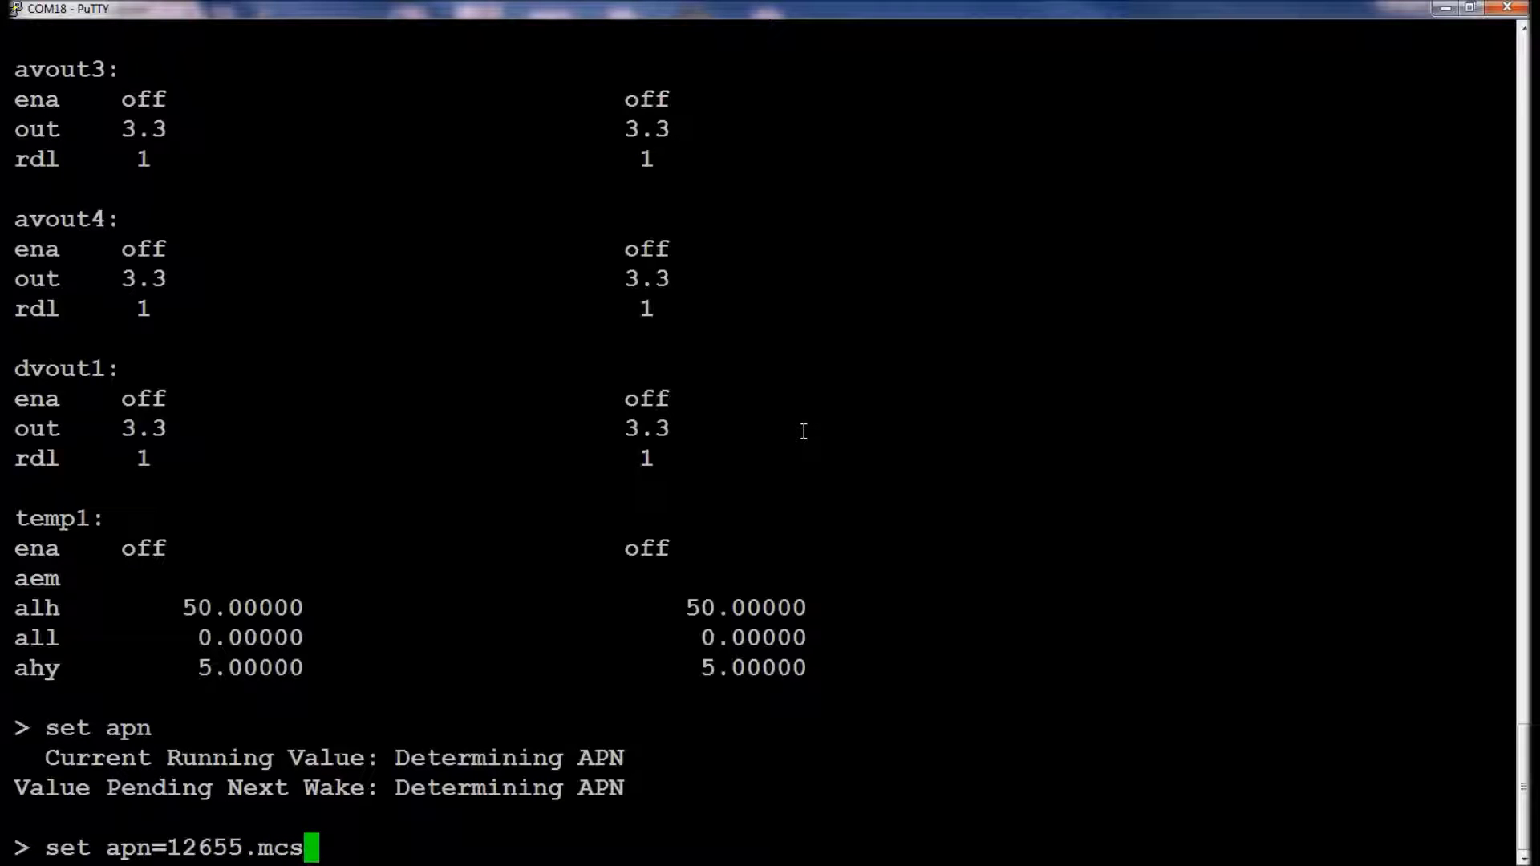
{"action": "key", "text": "Return"}
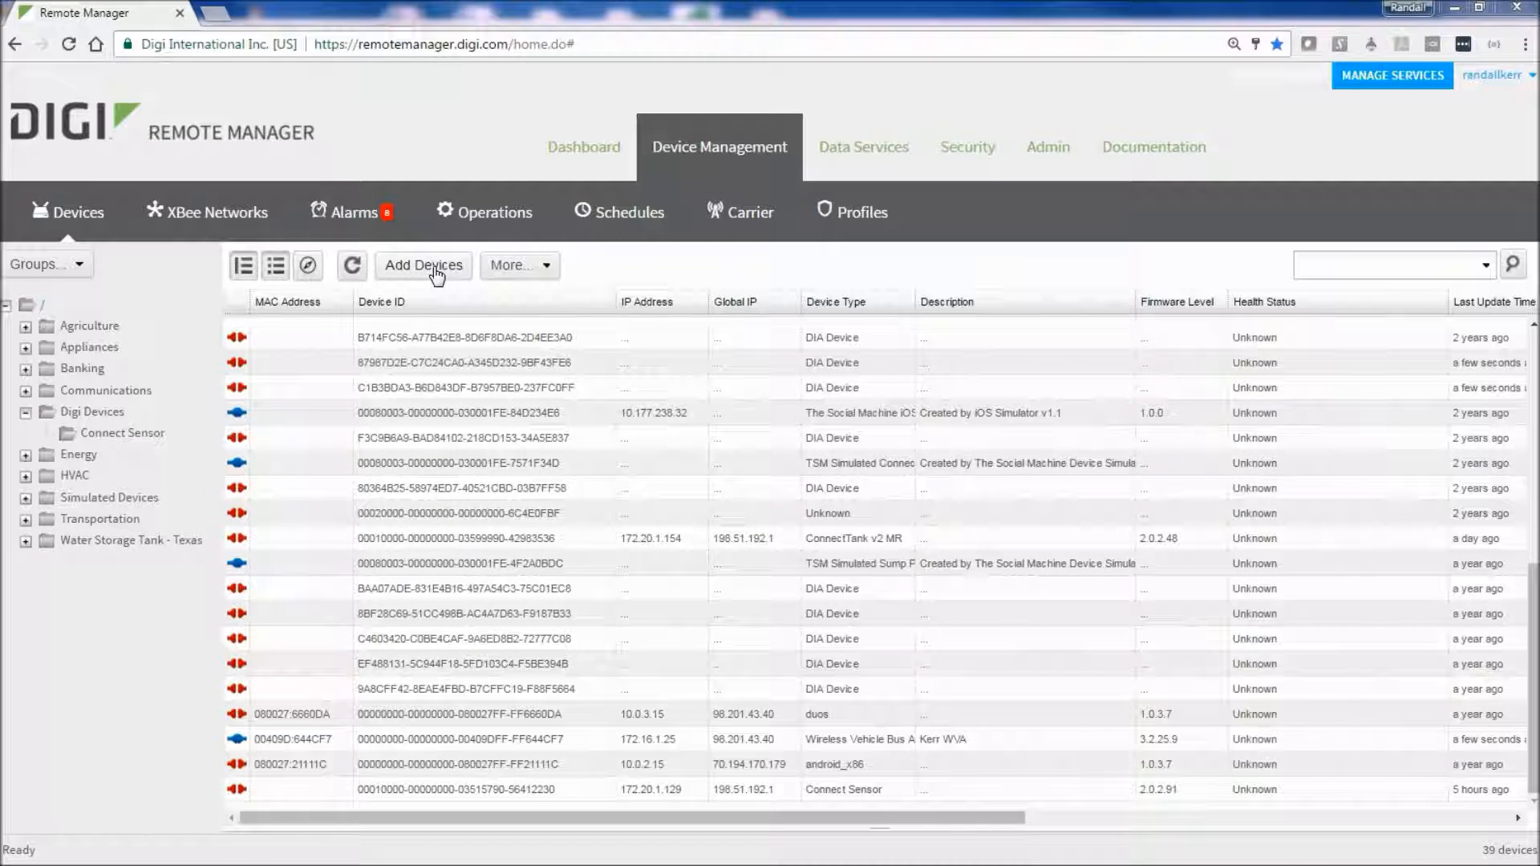
- Add a new device to Digi Remote Manager using its IMEI number without an install code
{"action": "left_click", "coordinate": [417, 265]}
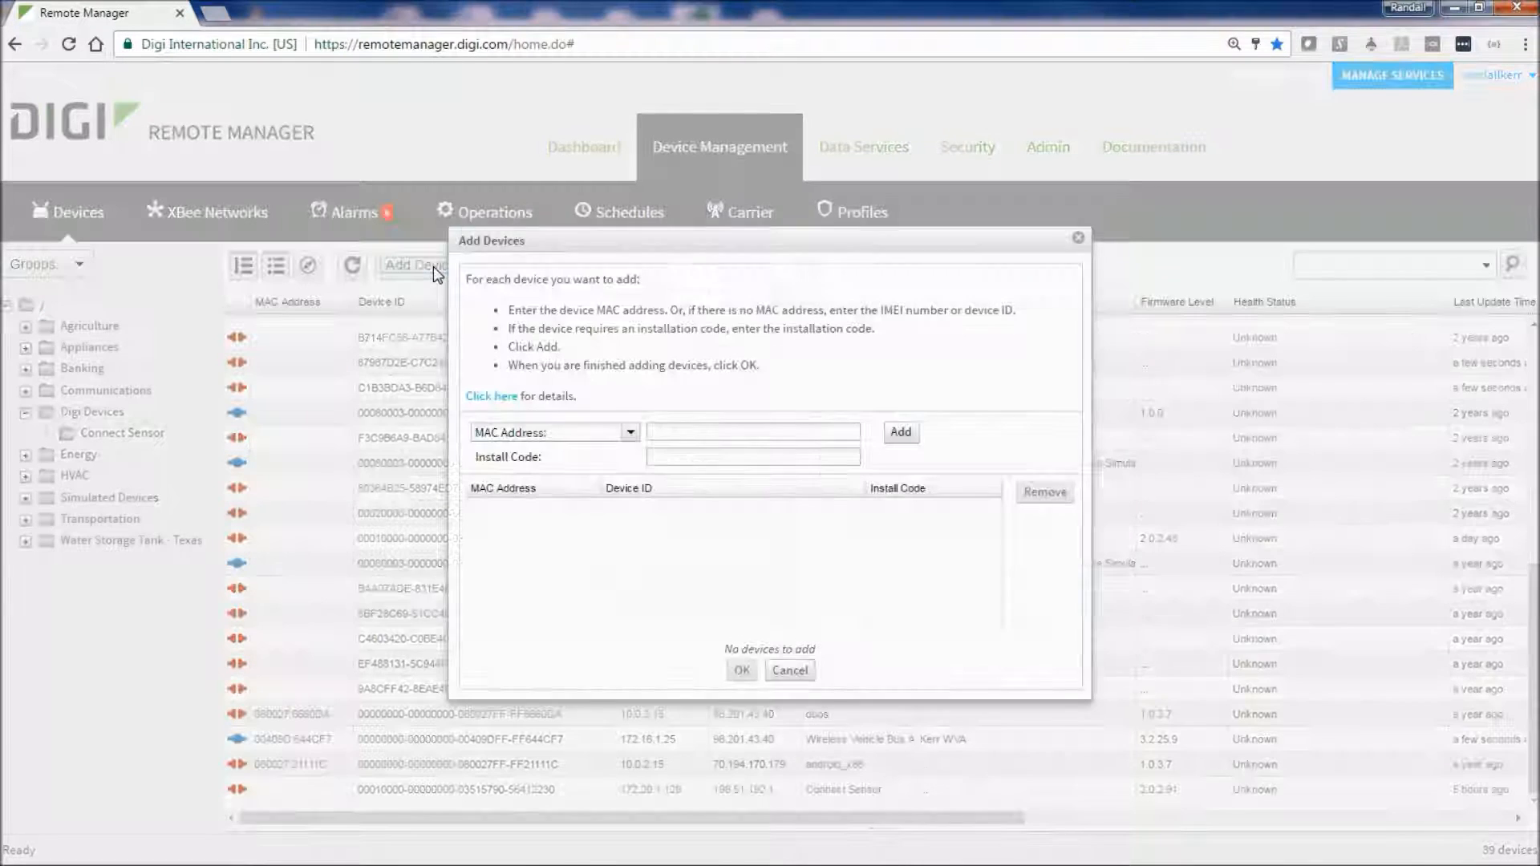
{"action": "left_click", "coordinate": [630, 434]}
{"action": "left_click", "coordinate": [618, 451]}
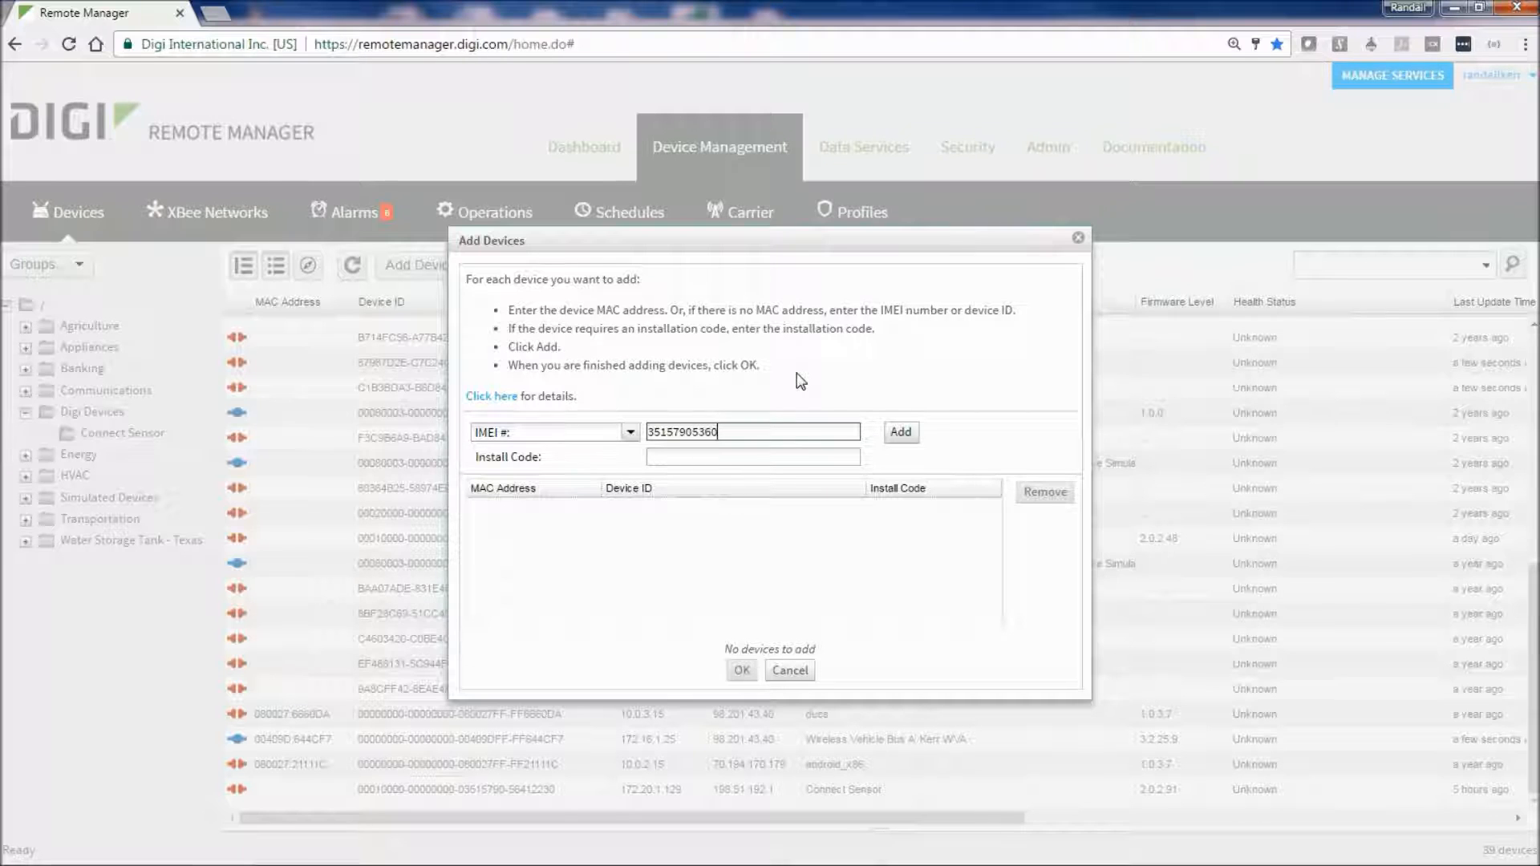
{"action": "left_click", "coordinate": [900, 433]}
{"action": "left_click", "coordinate": [742, 671]}
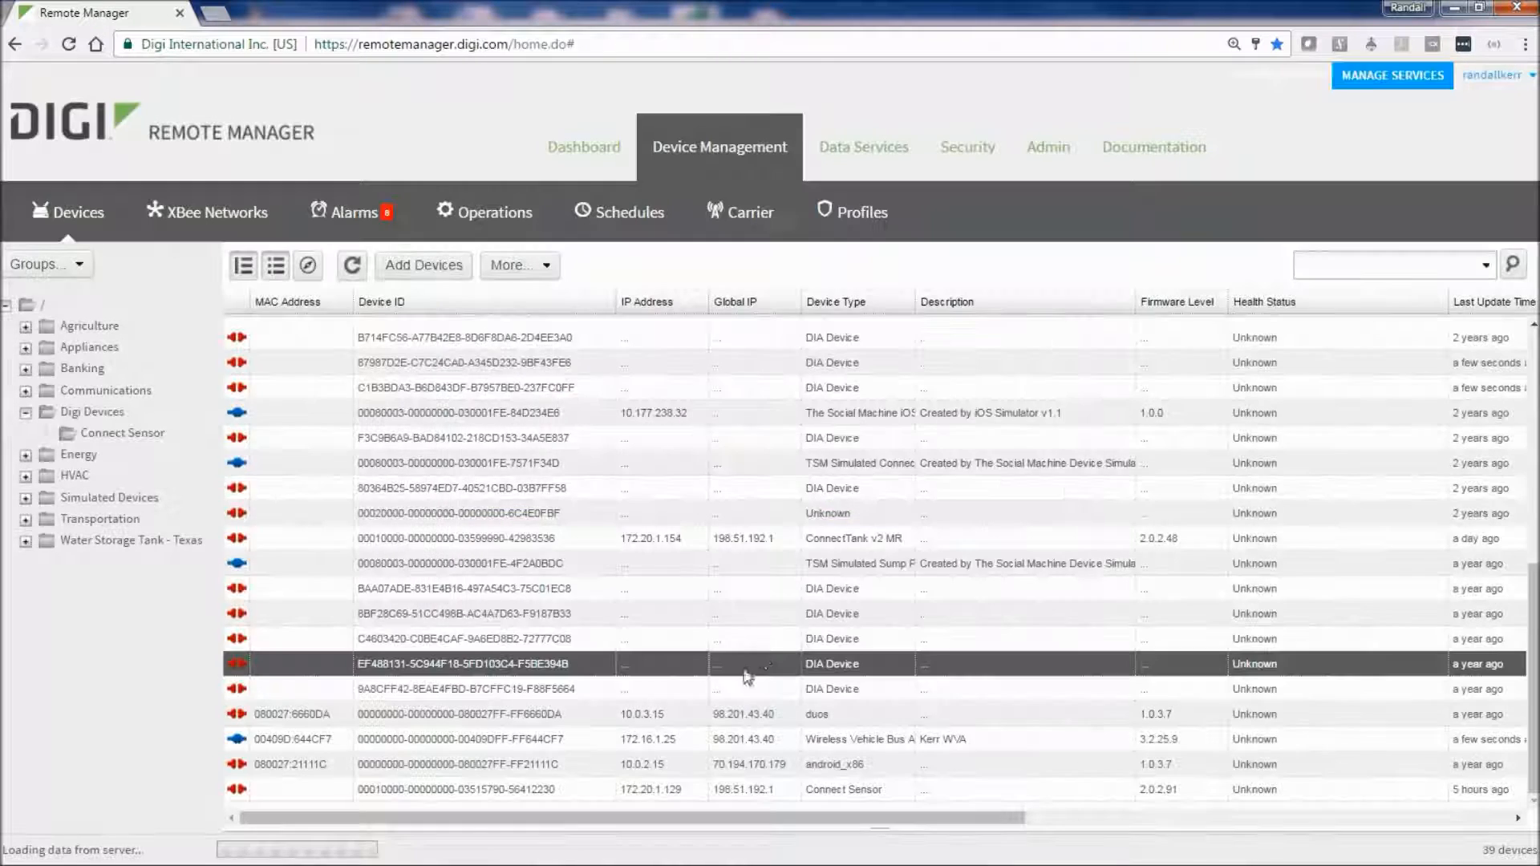
- Assign the newly added device at the end of the list to the Connect Sensor group in Digi Devices
{"action": "scroll", "coordinate": [802, 641], "scroll_direction": "down", "scroll_amount": 6}
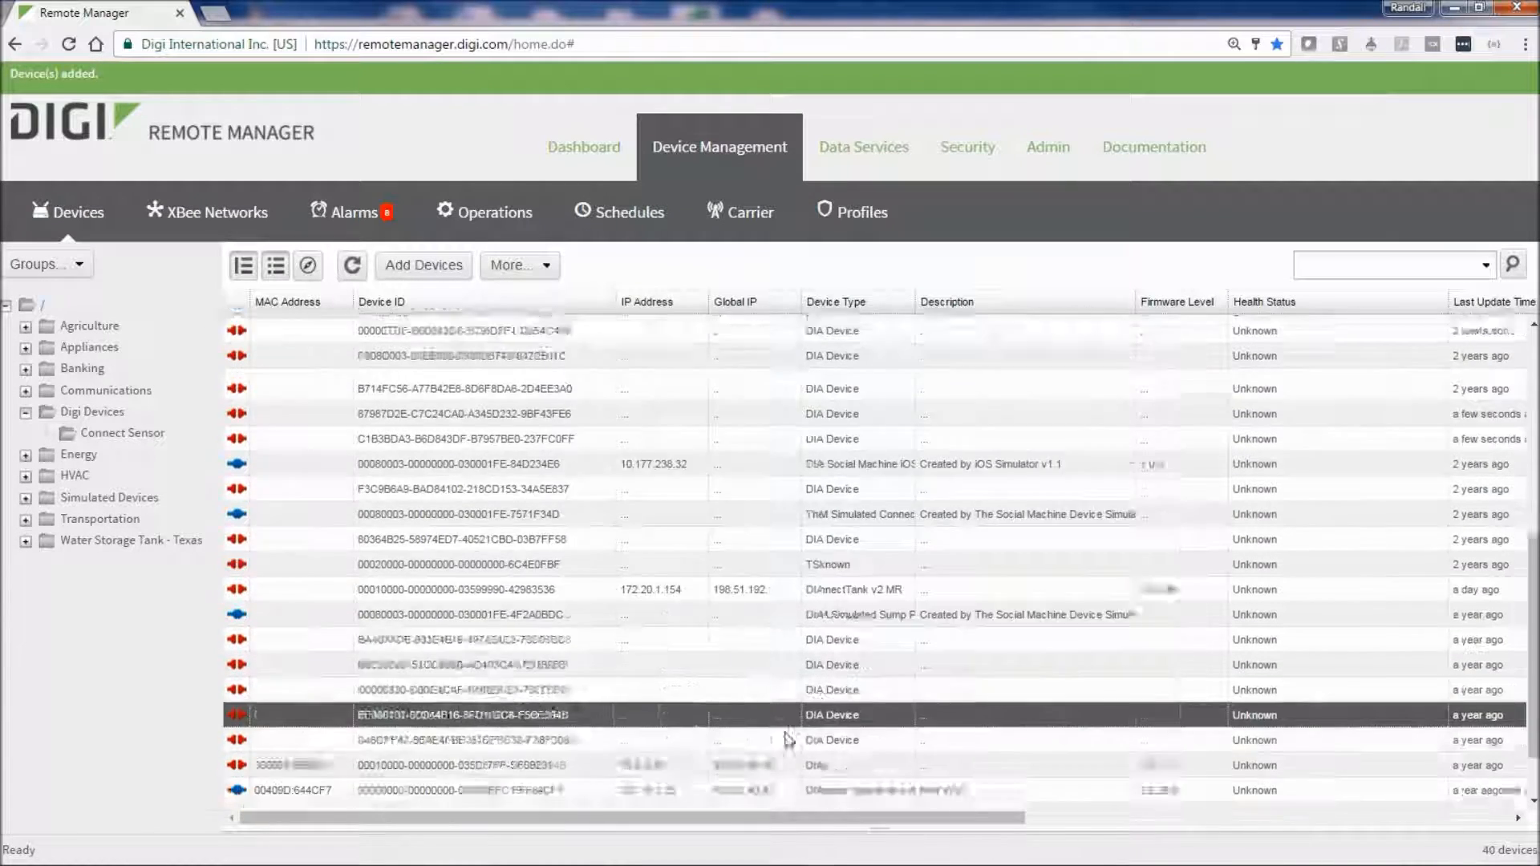
{"action": "left_click", "coordinate": [758, 794]}
{"action": "right_click", "coordinate": [758, 794]}
{"action": "mouse_move", "coordinate": [774, 778]}
{"action": "left_click", "coordinate": [913, 813]}
{"action": "left_click", "coordinate": [888, 491]}
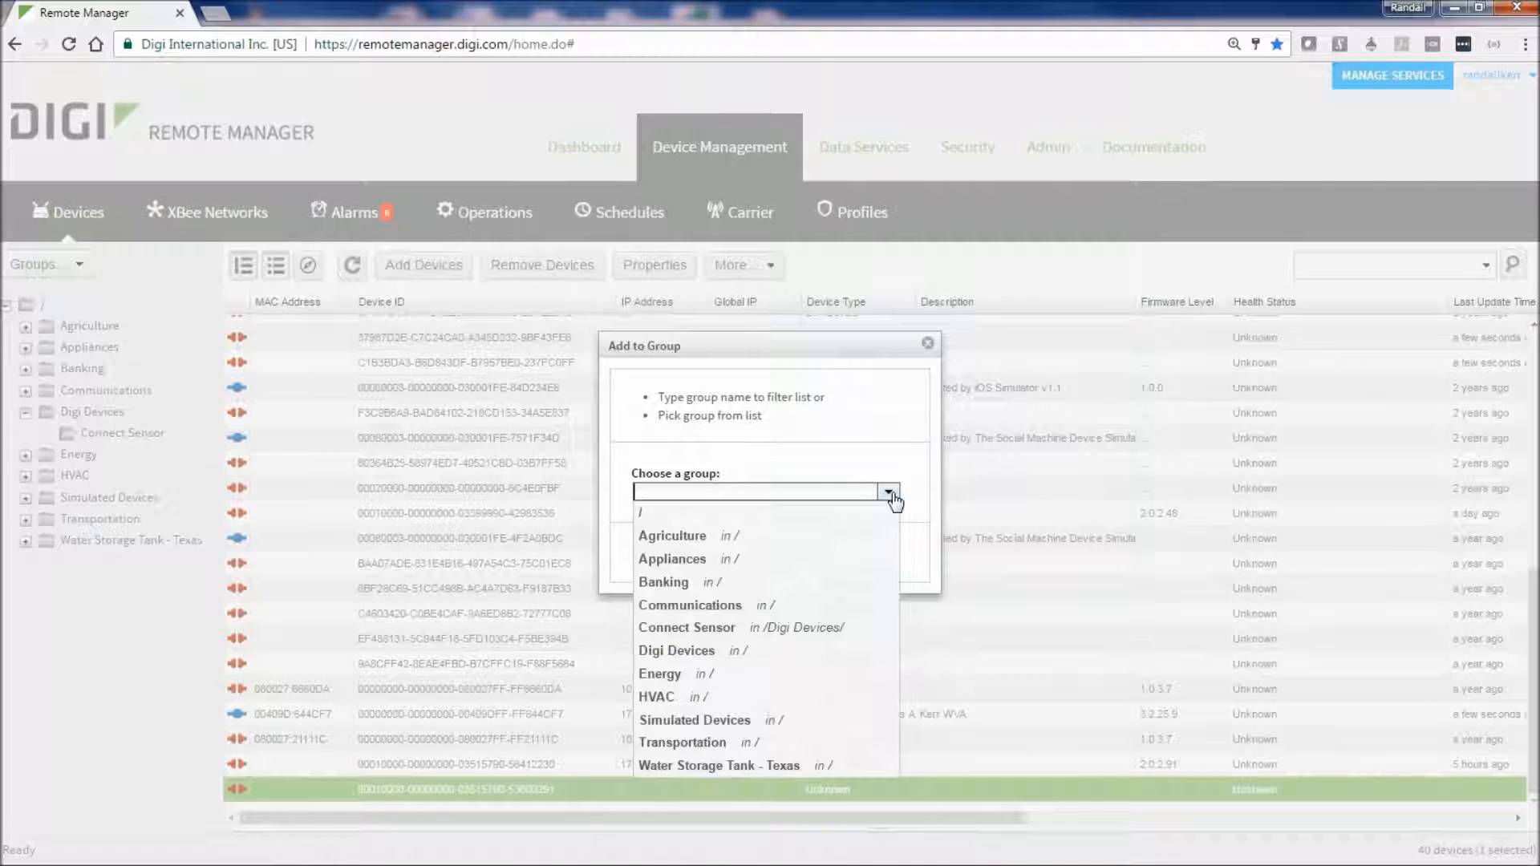
{"action": "left_click", "coordinate": [802, 633]}
{"action": "left_click", "coordinate": [738, 554]}
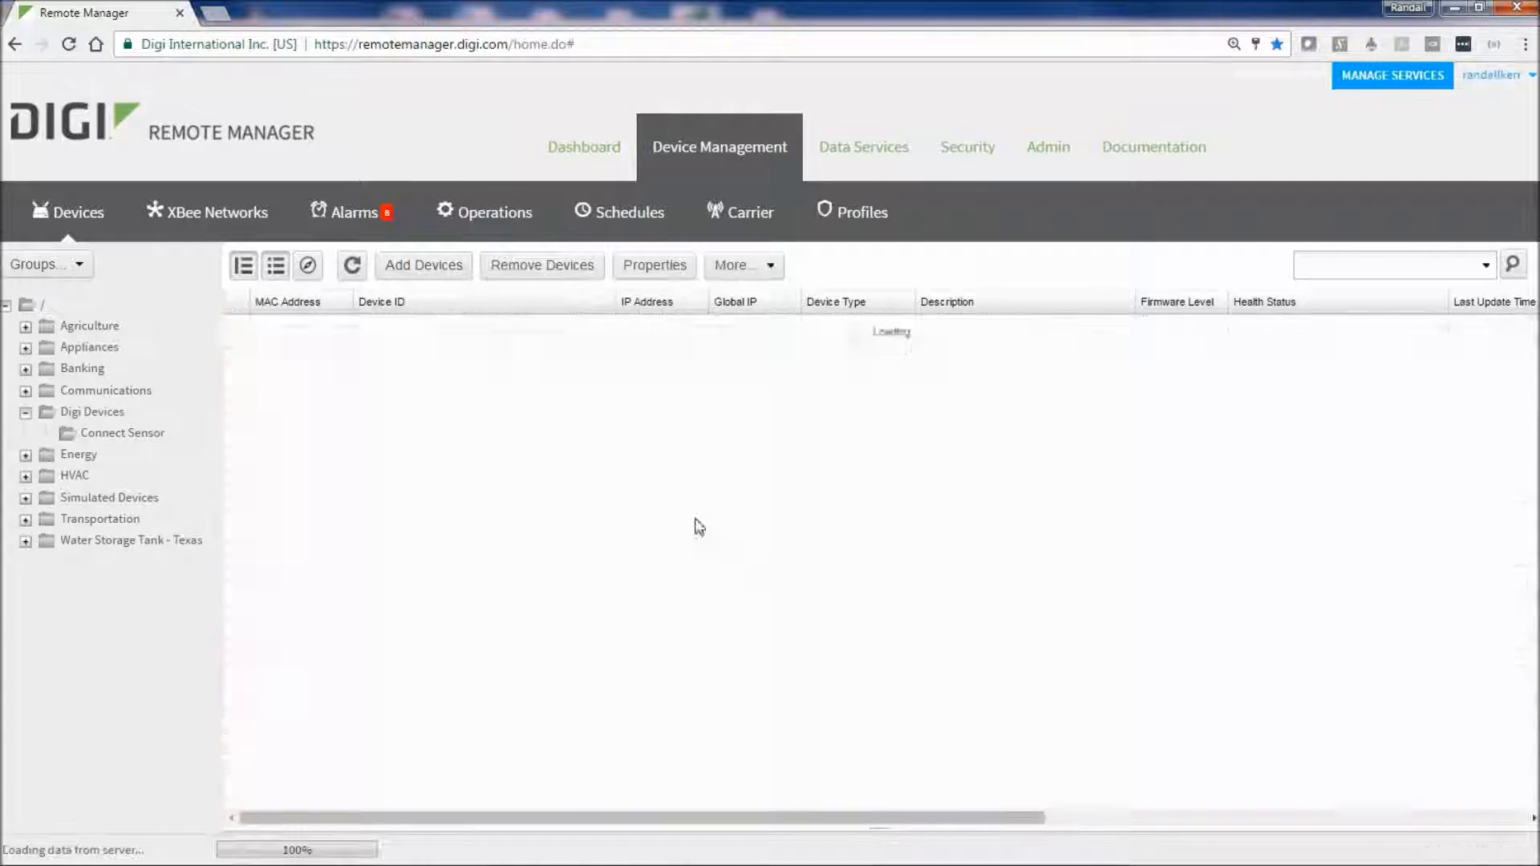
- Open the Connect Sensor group and refresh its device list to check the newly added device's connection
{"action": "left_click", "coordinate": [122, 432]}
{"action": "left_click", "coordinate": [606, 357]}
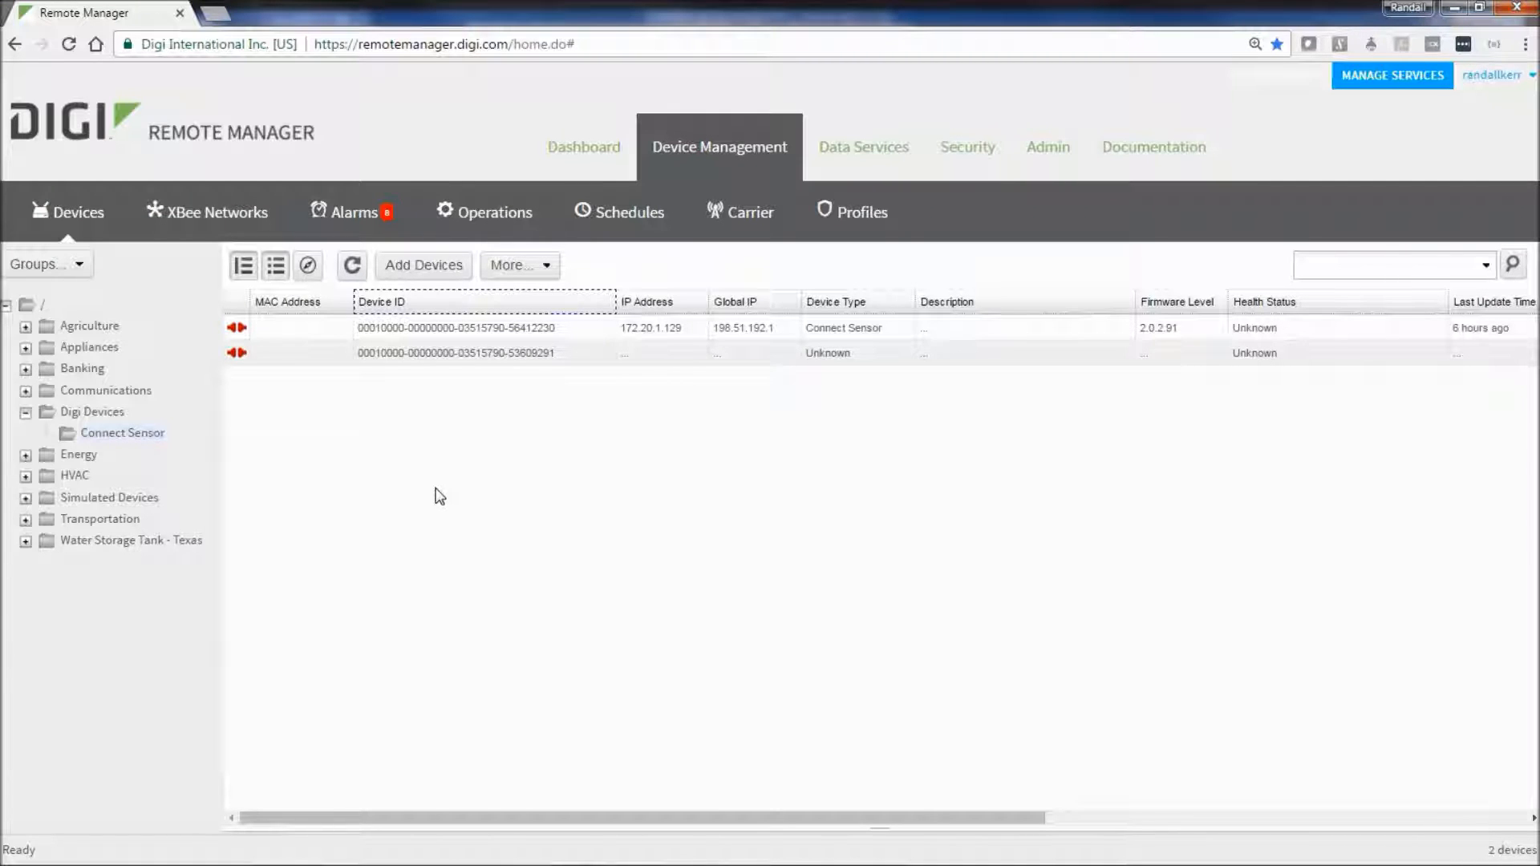
{"action": "left_click", "coordinate": [351, 267]}
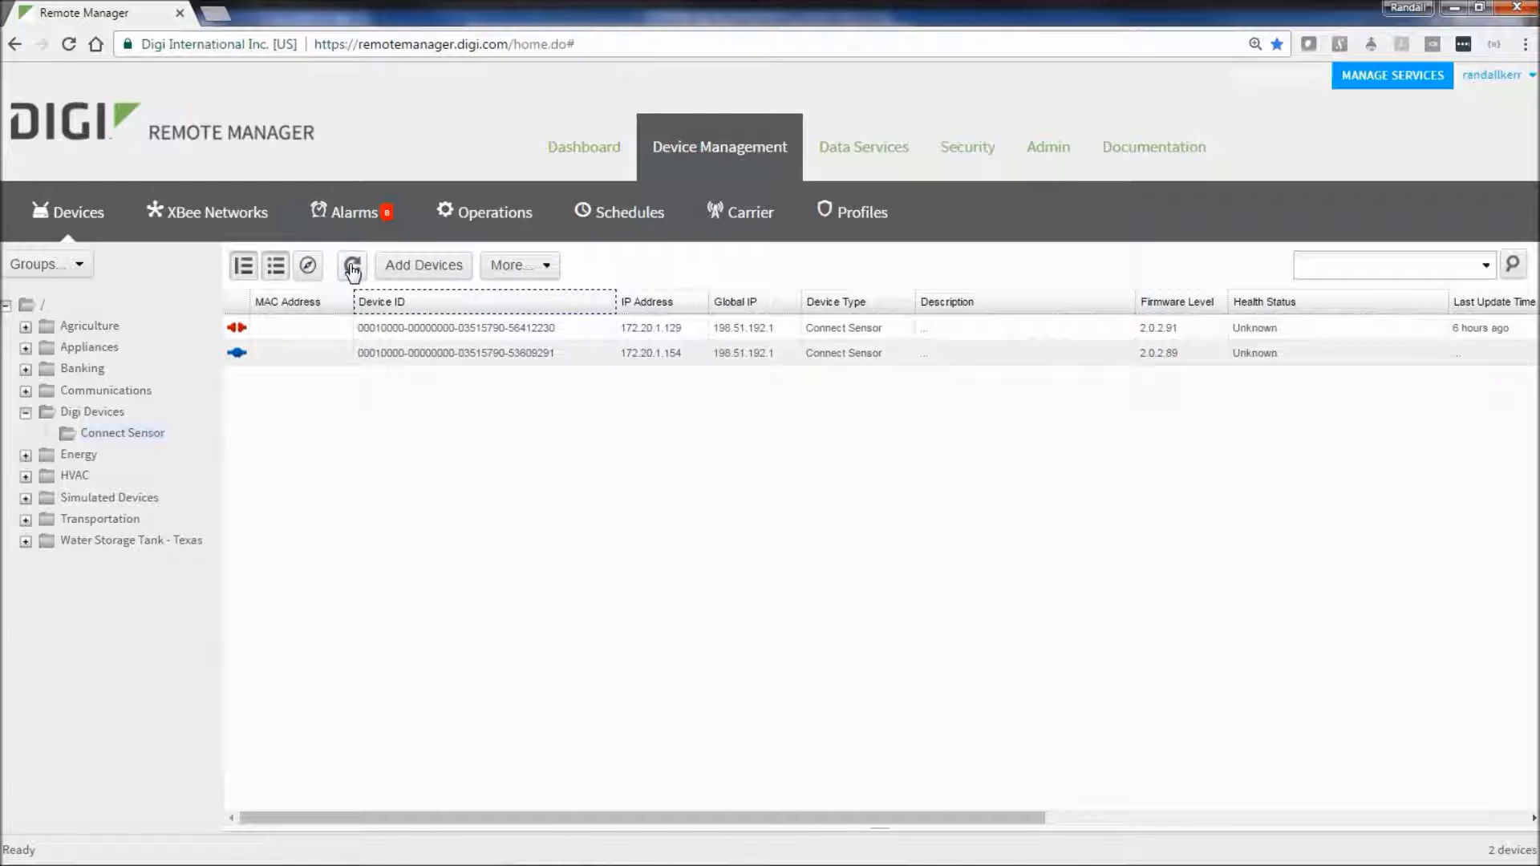
{"action": "left_click", "coordinate": [566, 359]}
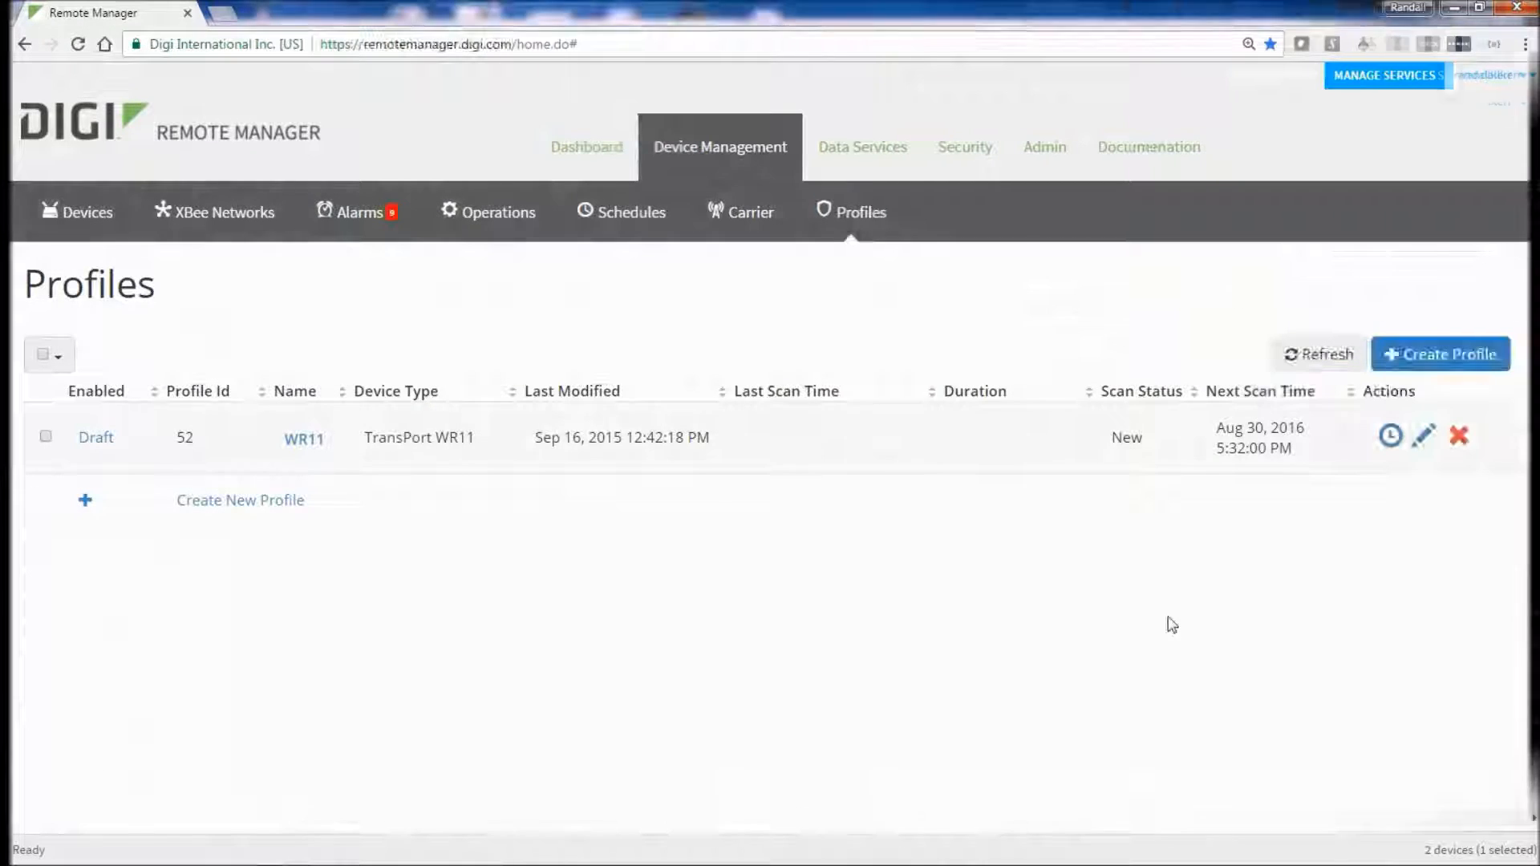
- Create a profile named Connect Sensor Master Profile with the description Connect Sensor Provisioning
{"action": "left_click", "coordinate": [1448, 366]}
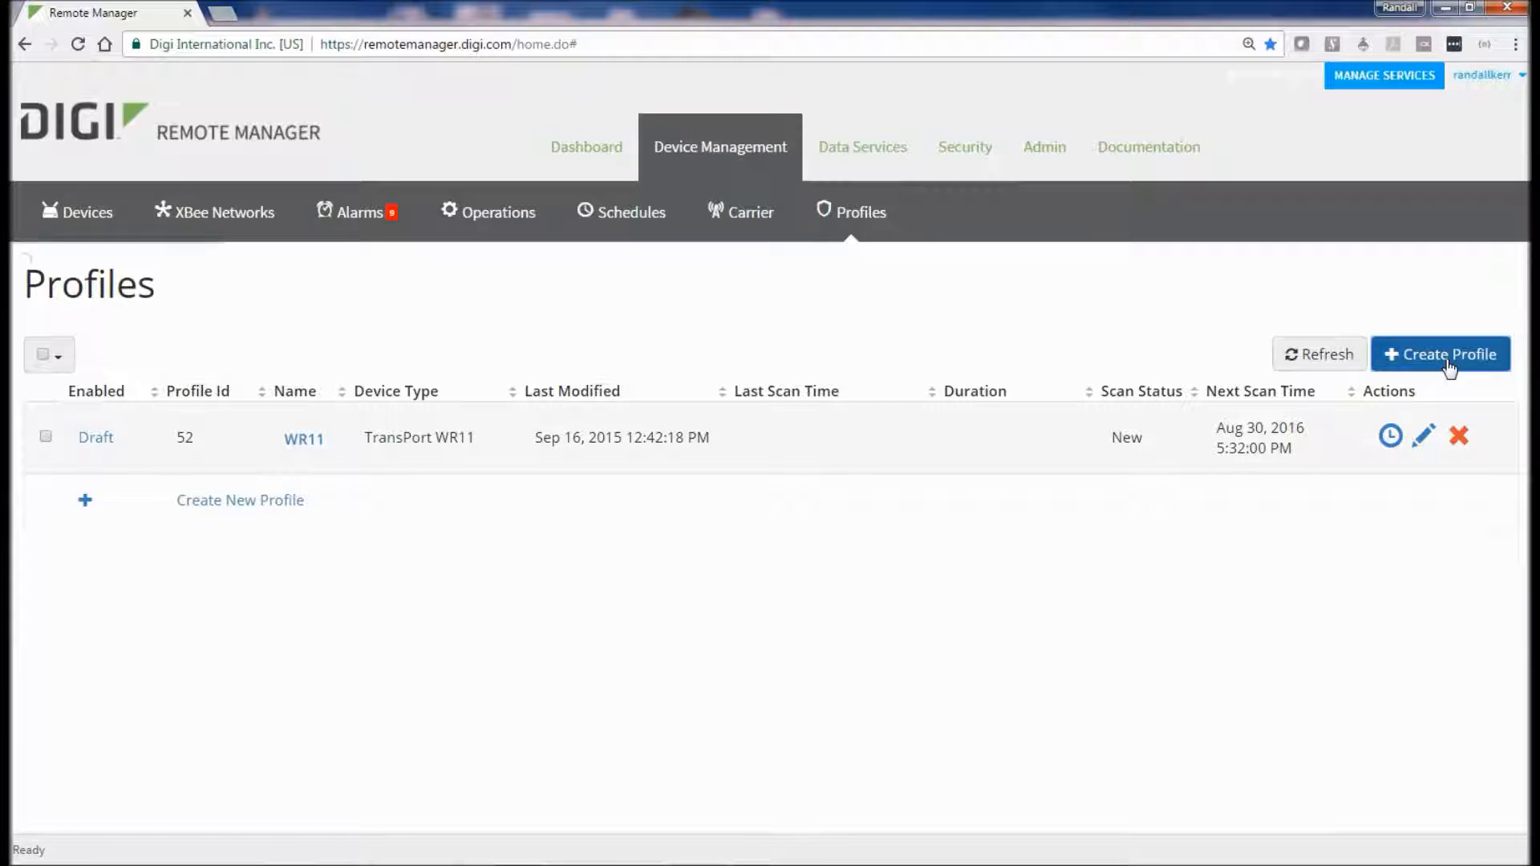
{"action": "left_click", "coordinate": [550, 361]}
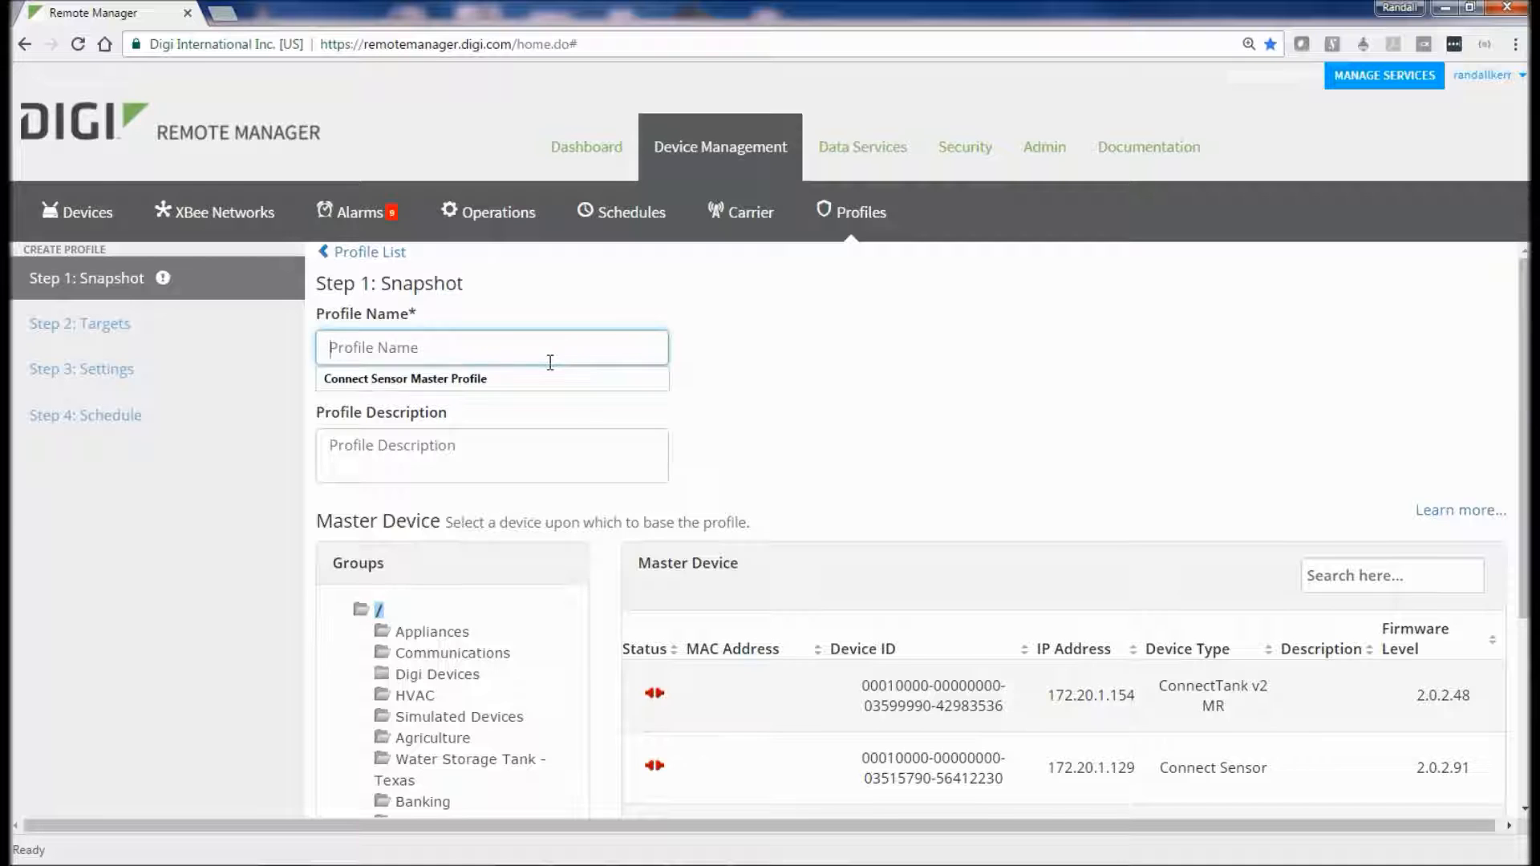
{"action": "type", "text": "Connect Sensor Master"}
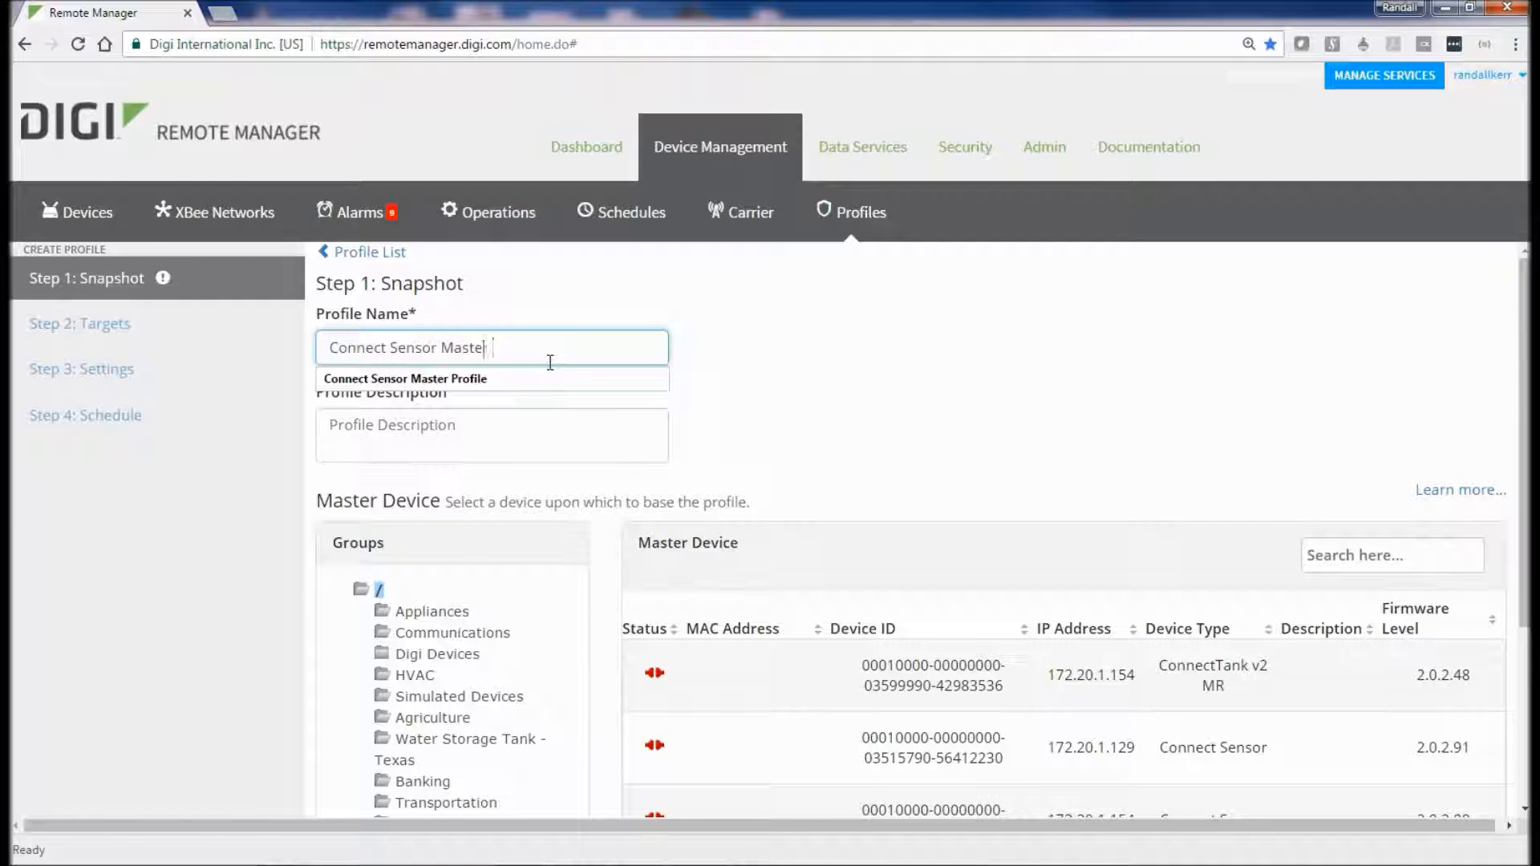
{"action": "type", "text": " Profile"}
{"action": "key", "text": "Tab"}
{"action": "type", "text": "Conn"}
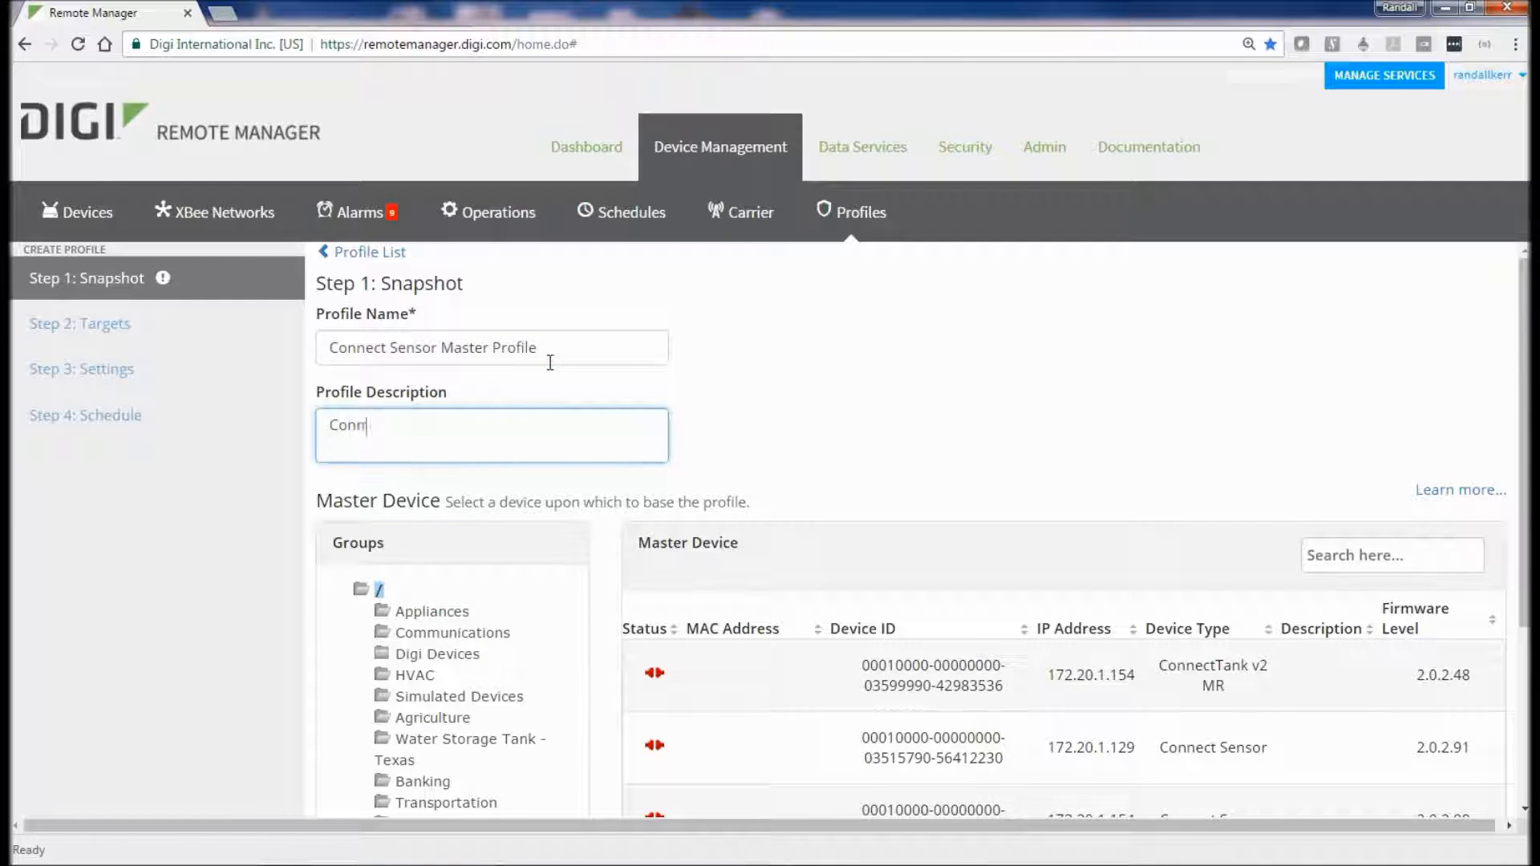
{"action": "type", "text": "ect Sensor Provisioning"}
- Choose the Connect Sensor with firmware 2.0.2.91 in the Digi Devices group as the master device and save the snapshot step
{"action": "left_click", "coordinate": [442, 657]}
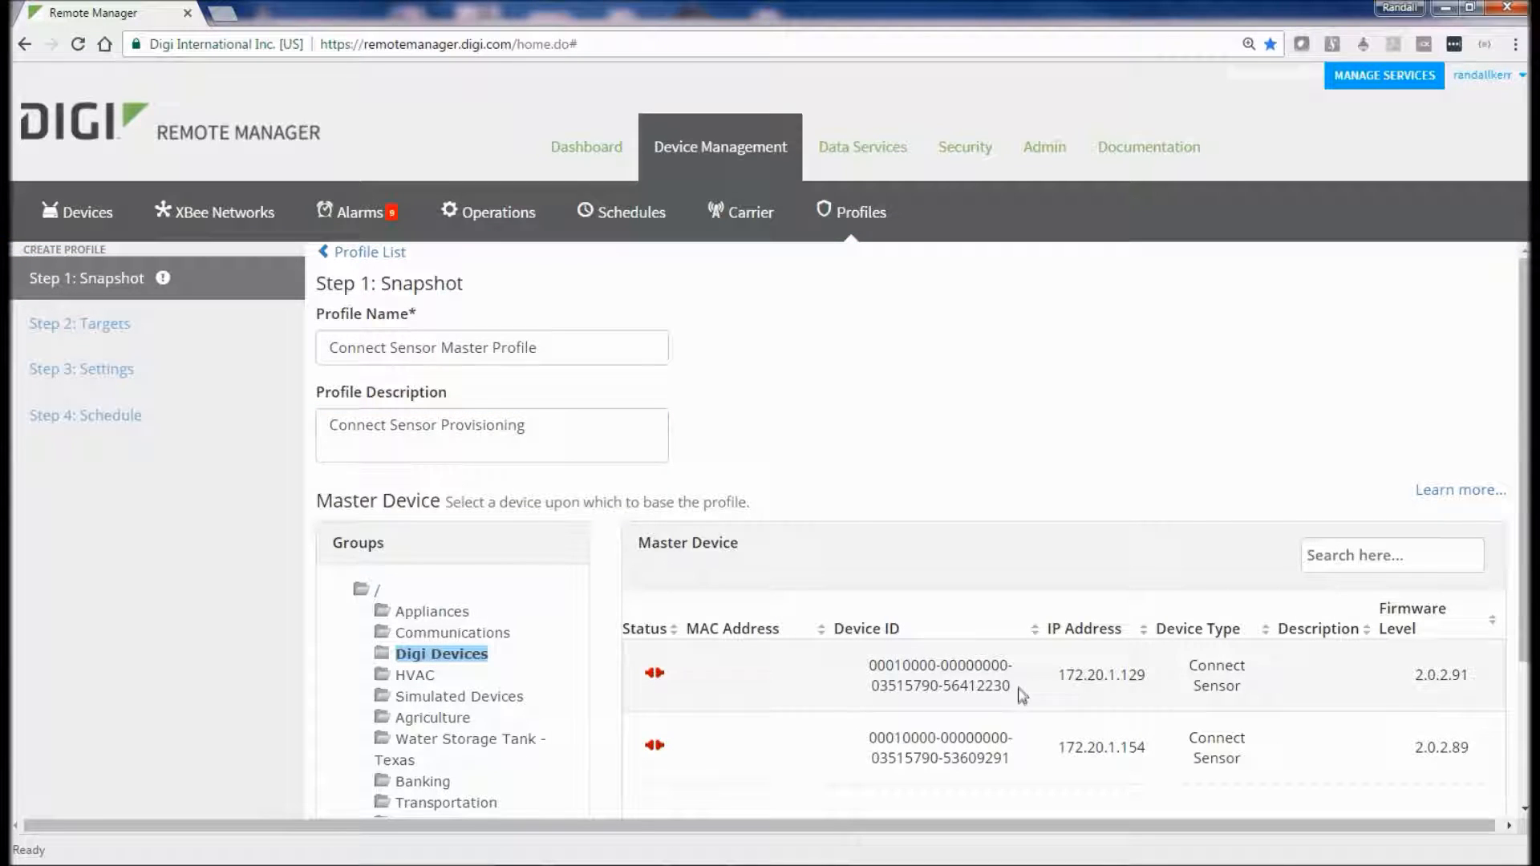
{"action": "left_click", "coordinate": [1022, 695]}
{"action": "scroll", "coordinate": [492, 763], "scroll_direction": "down", "scroll_amount": 3}
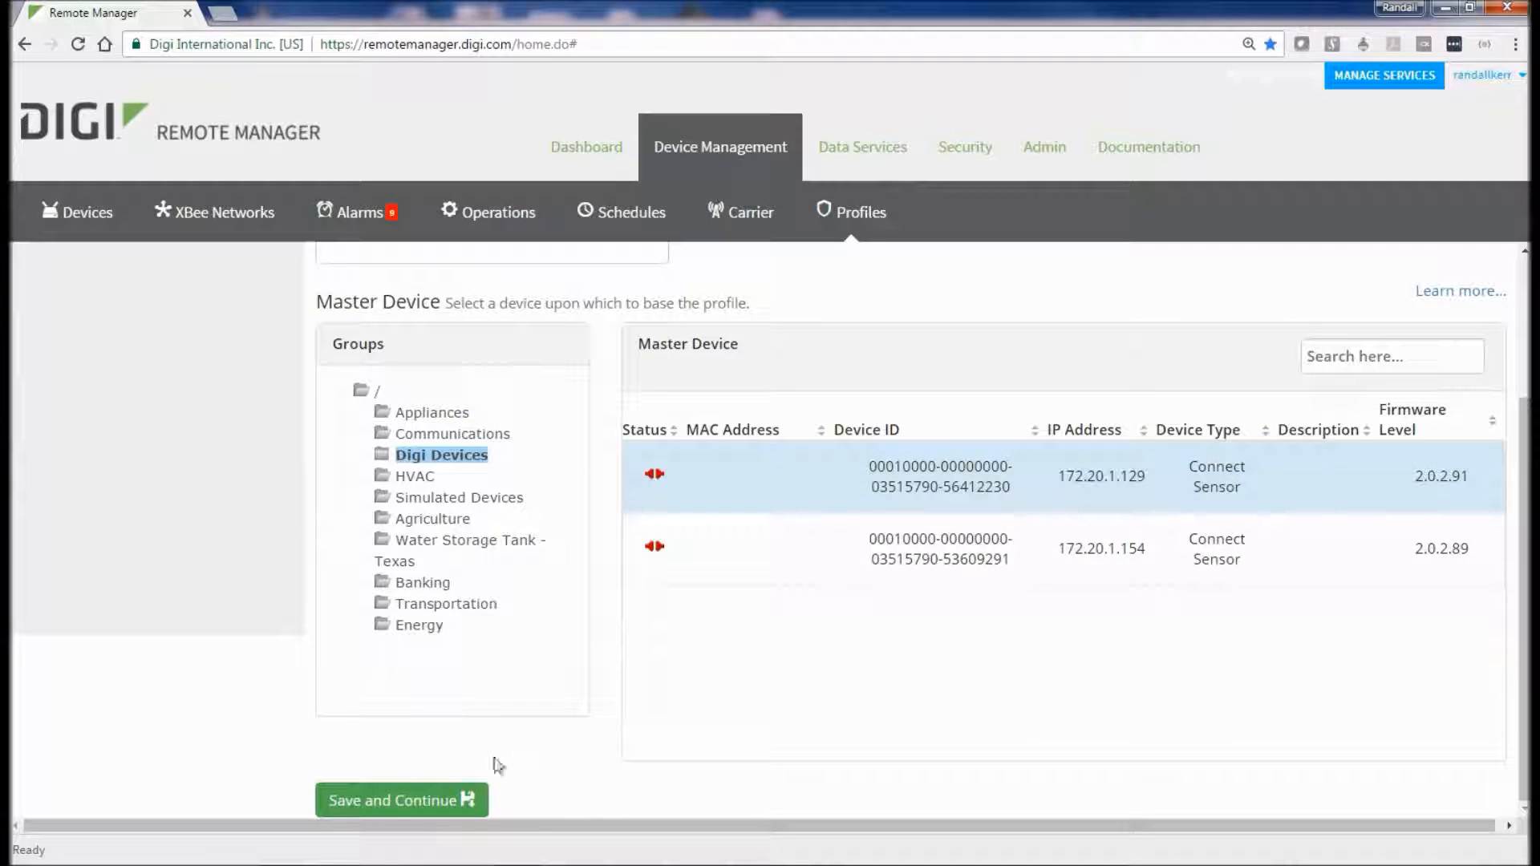
{"action": "left_click", "coordinate": [452, 801]}
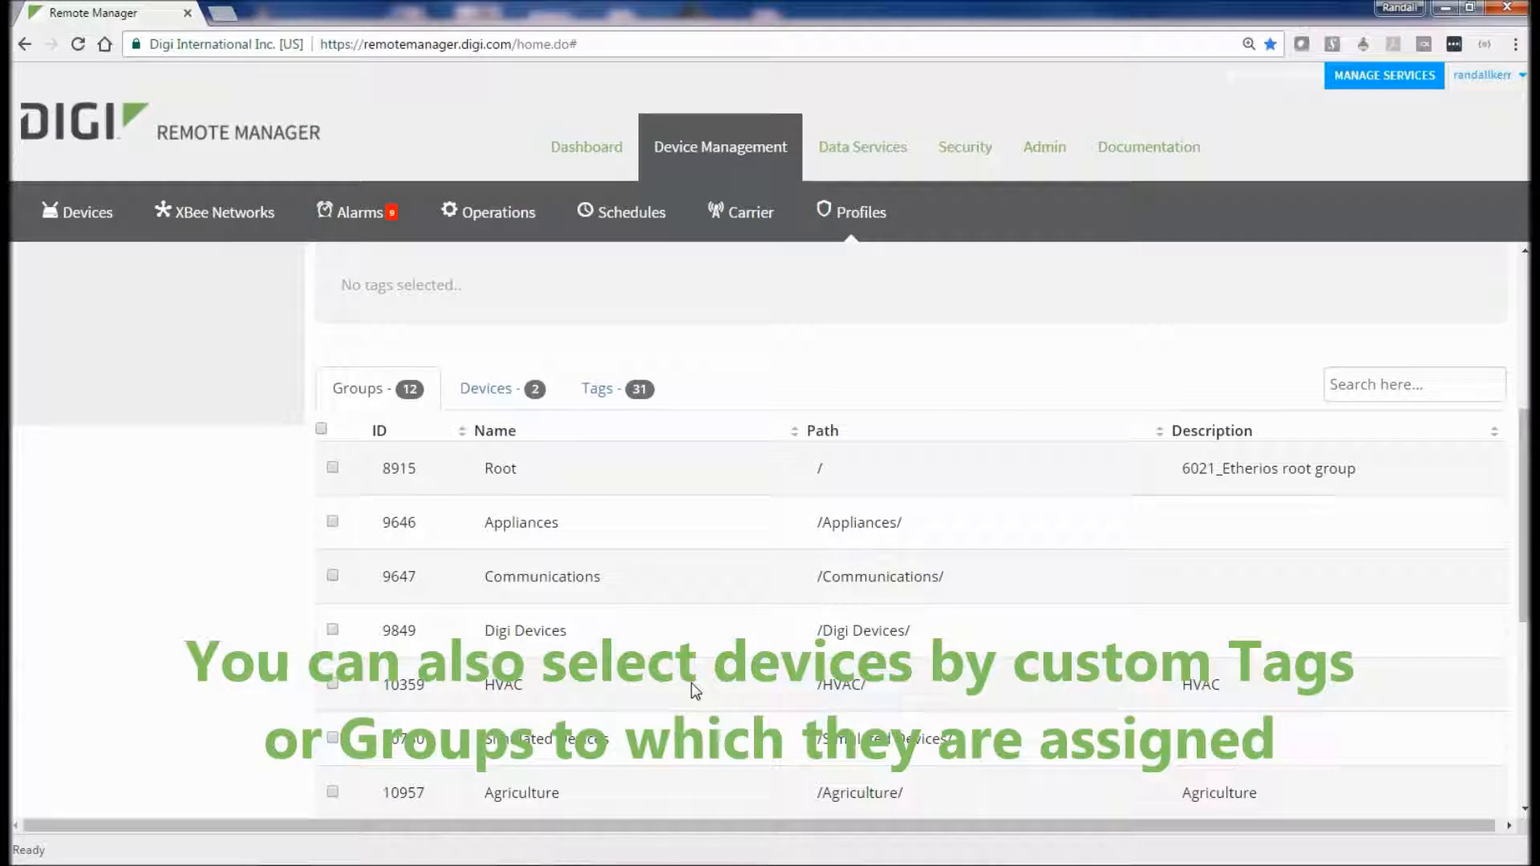
- Select both individual Connect Sensor devices as the profile's targets and save the targets step
{"action": "left_click", "coordinate": [511, 401]}
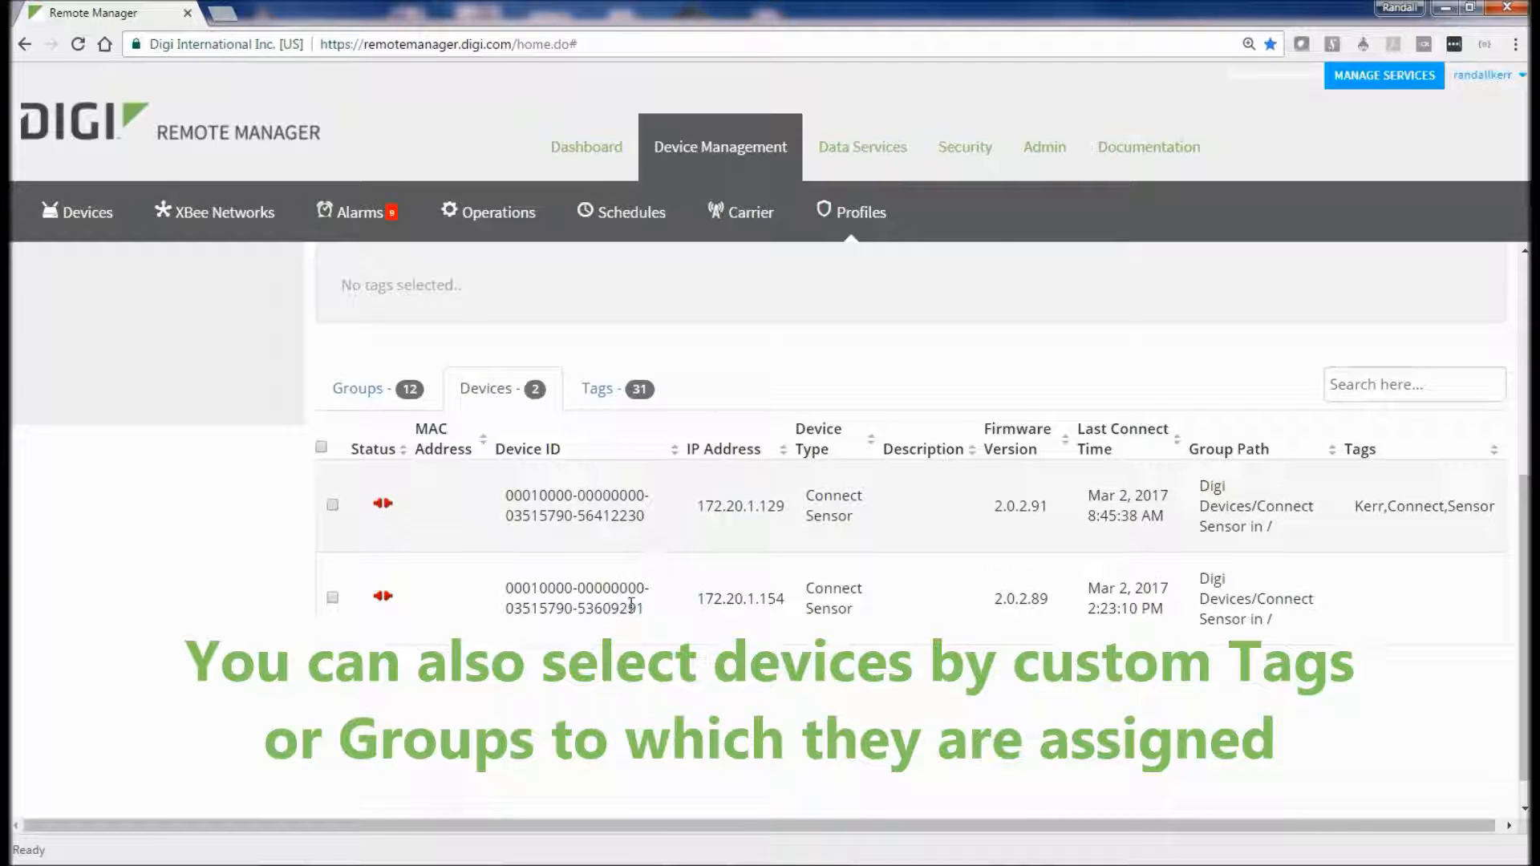
{"action": "left_click", "coordinate": [333, 505]}
{"action": "left_click", "coordinate": [333, 600]}
{"action": "scroll", "coordinate": [722, 622], "scroll_direction": "down", "scroll_amount": 1}
{"action": "left_click", "coordinate": [423, 802]}
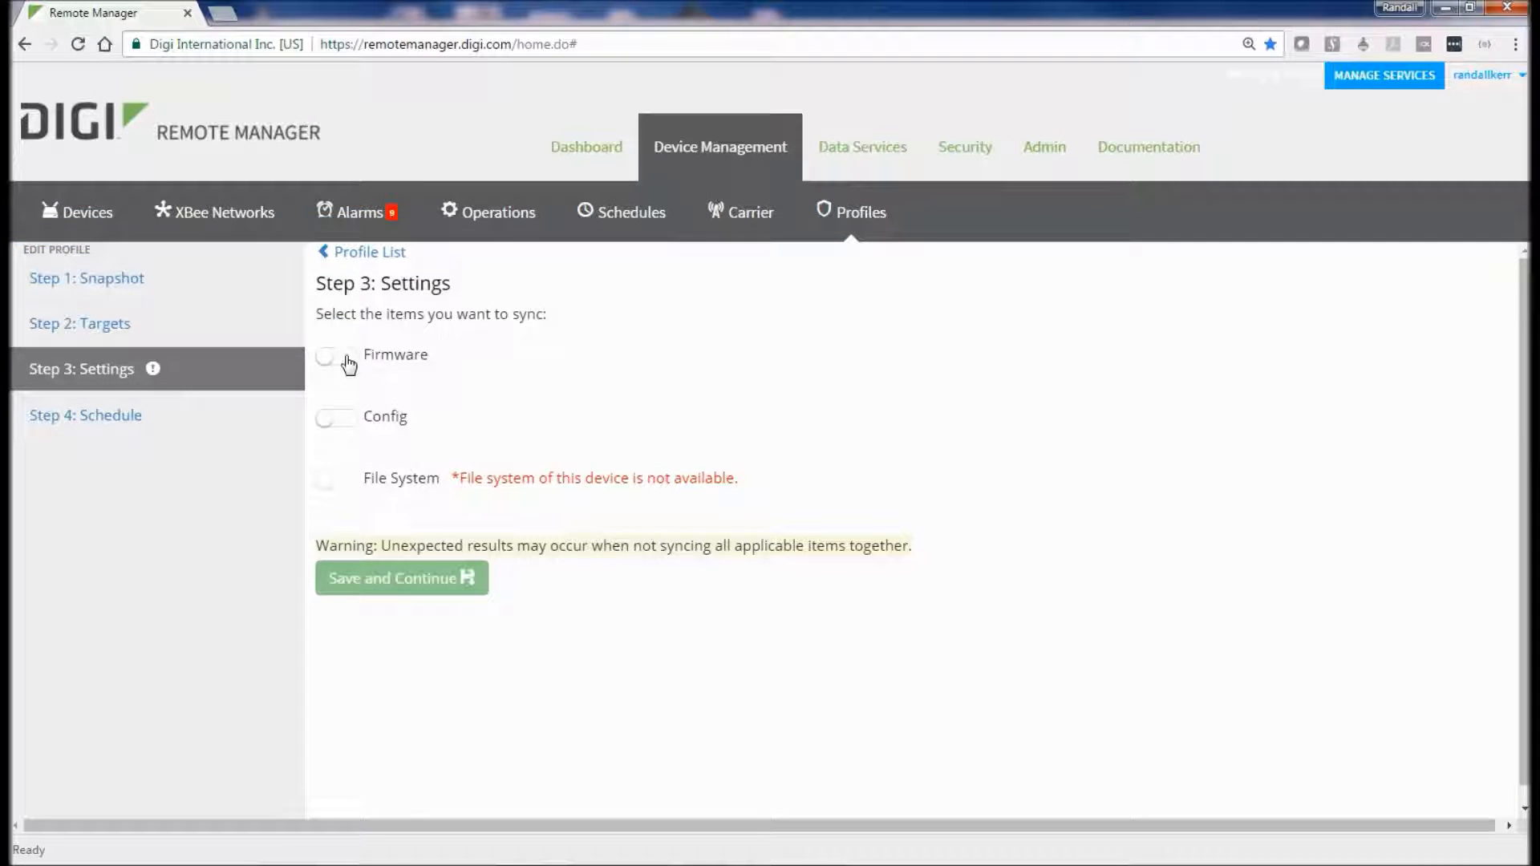
- Enable firmware syncing with the file Connect_Sensor_Firmware_82003838_E.bin and enable config syncing
{"action": "left_click", "coordinate": [343, 358]}
{"action": "left_click", "coordinate": [380, 456]}
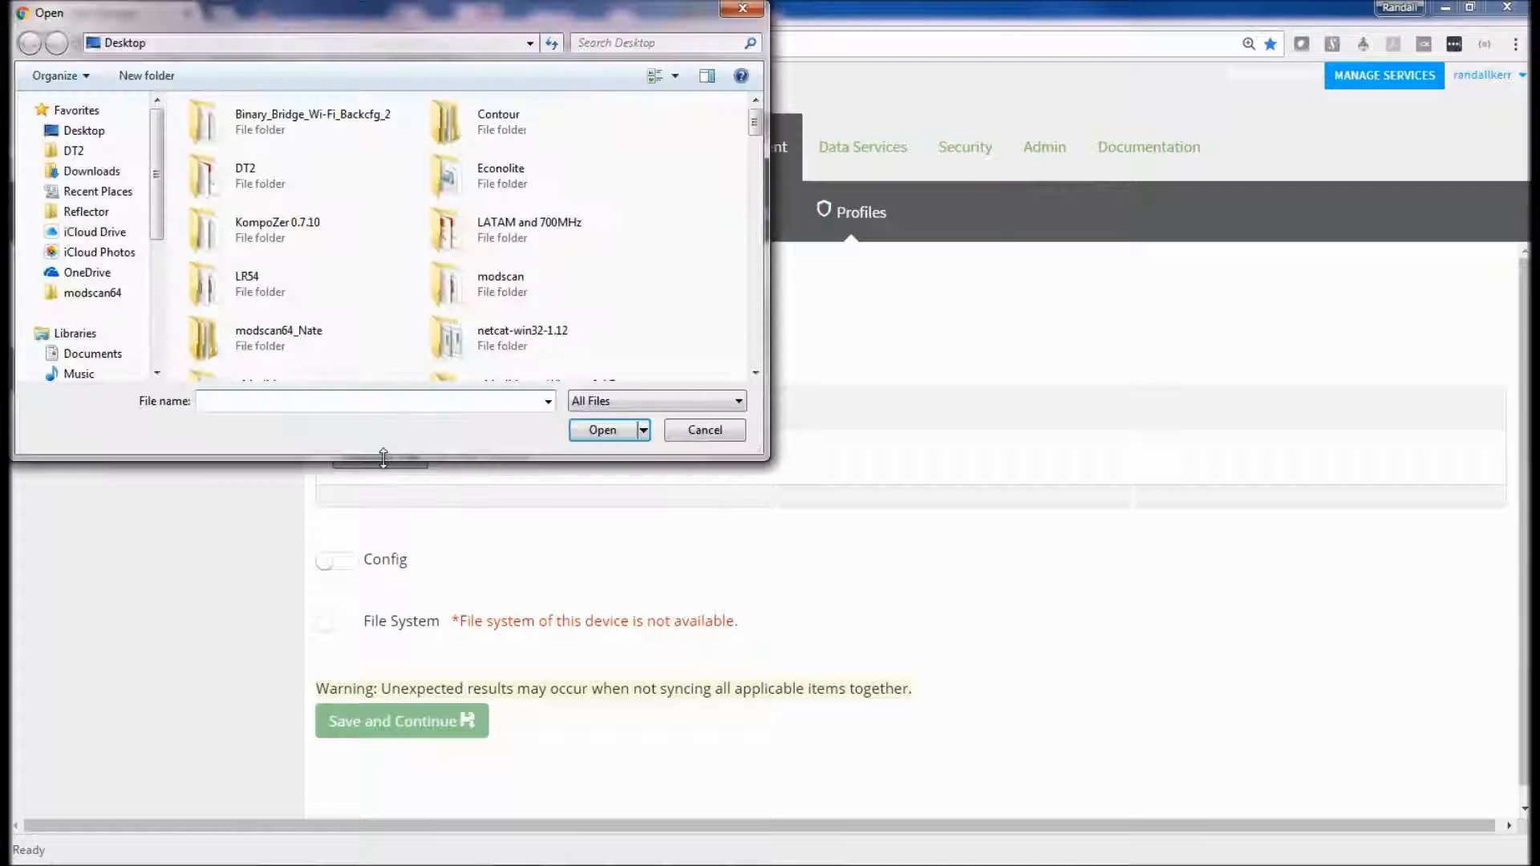
{"action": "left_click", "coordinate": [281, 395]}
{"action": "type", "text": "Conne"}
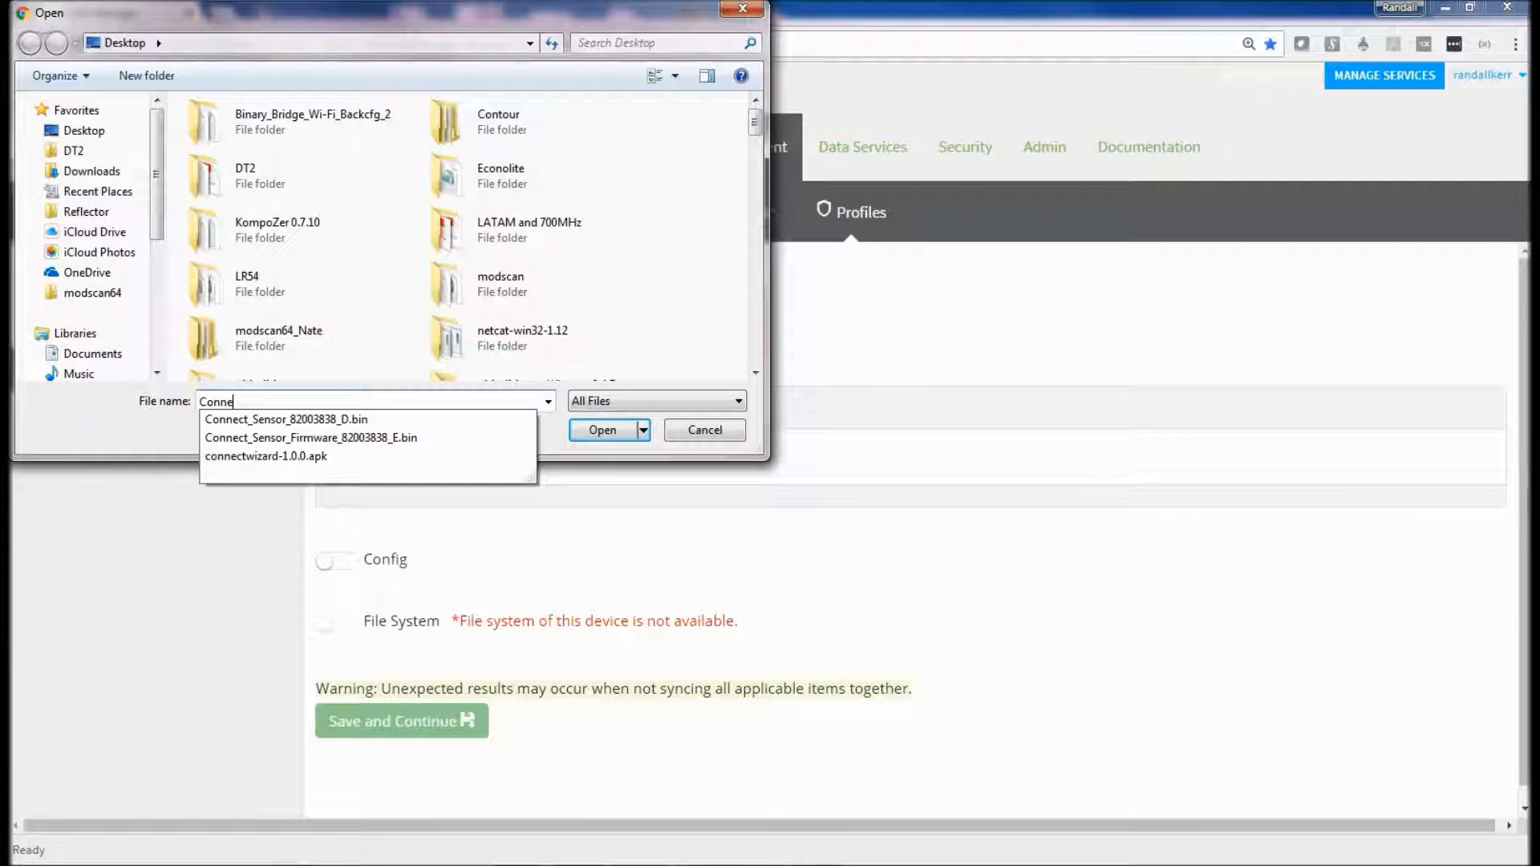
{"action": "left_click", "coordinate": [339, 439]}
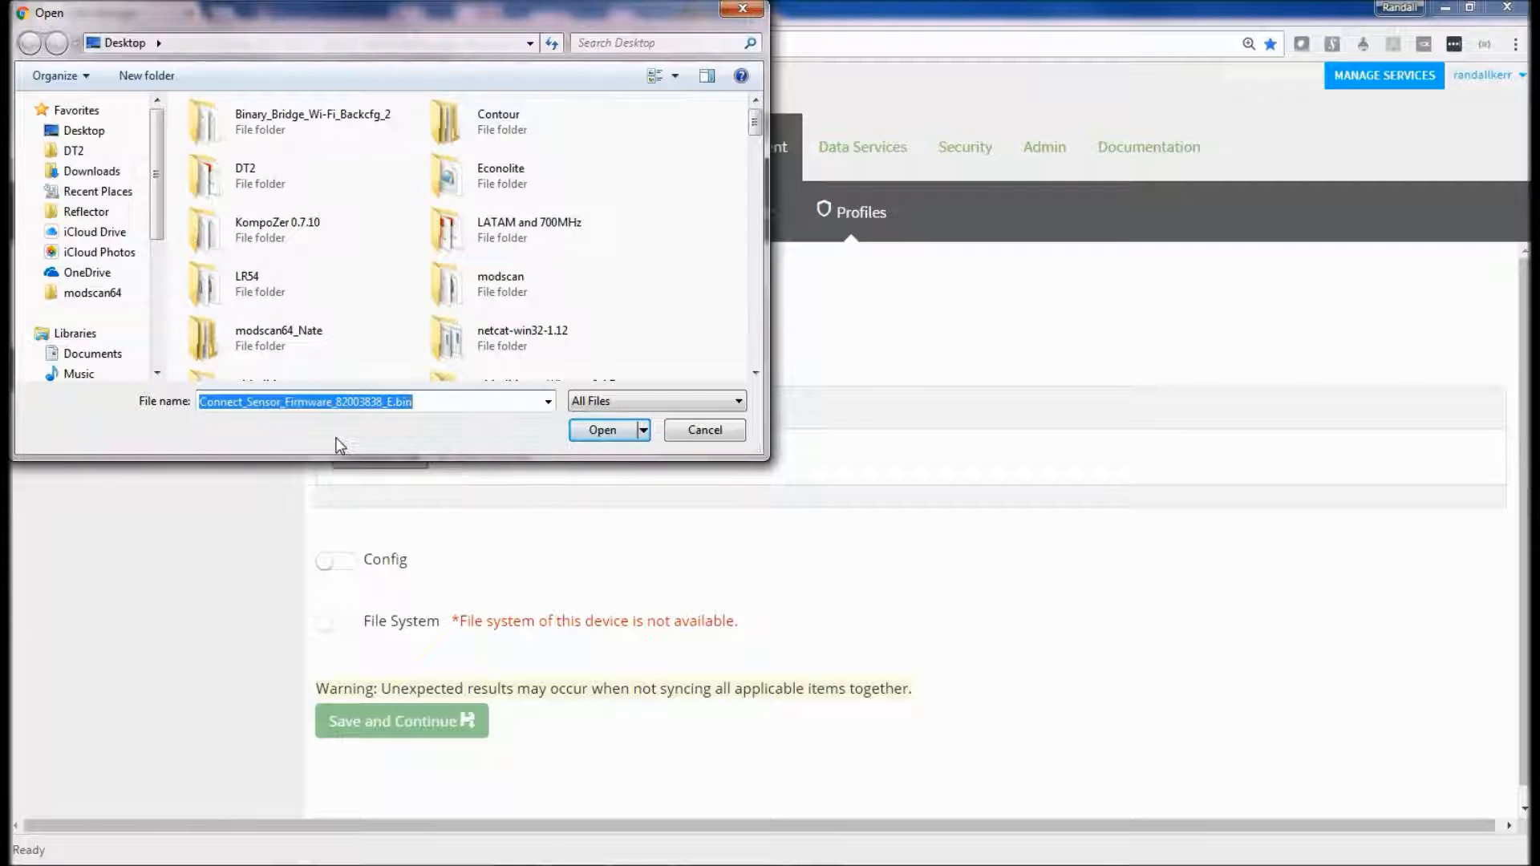
{"action": "left_click", "coordinate": [603, 431]}
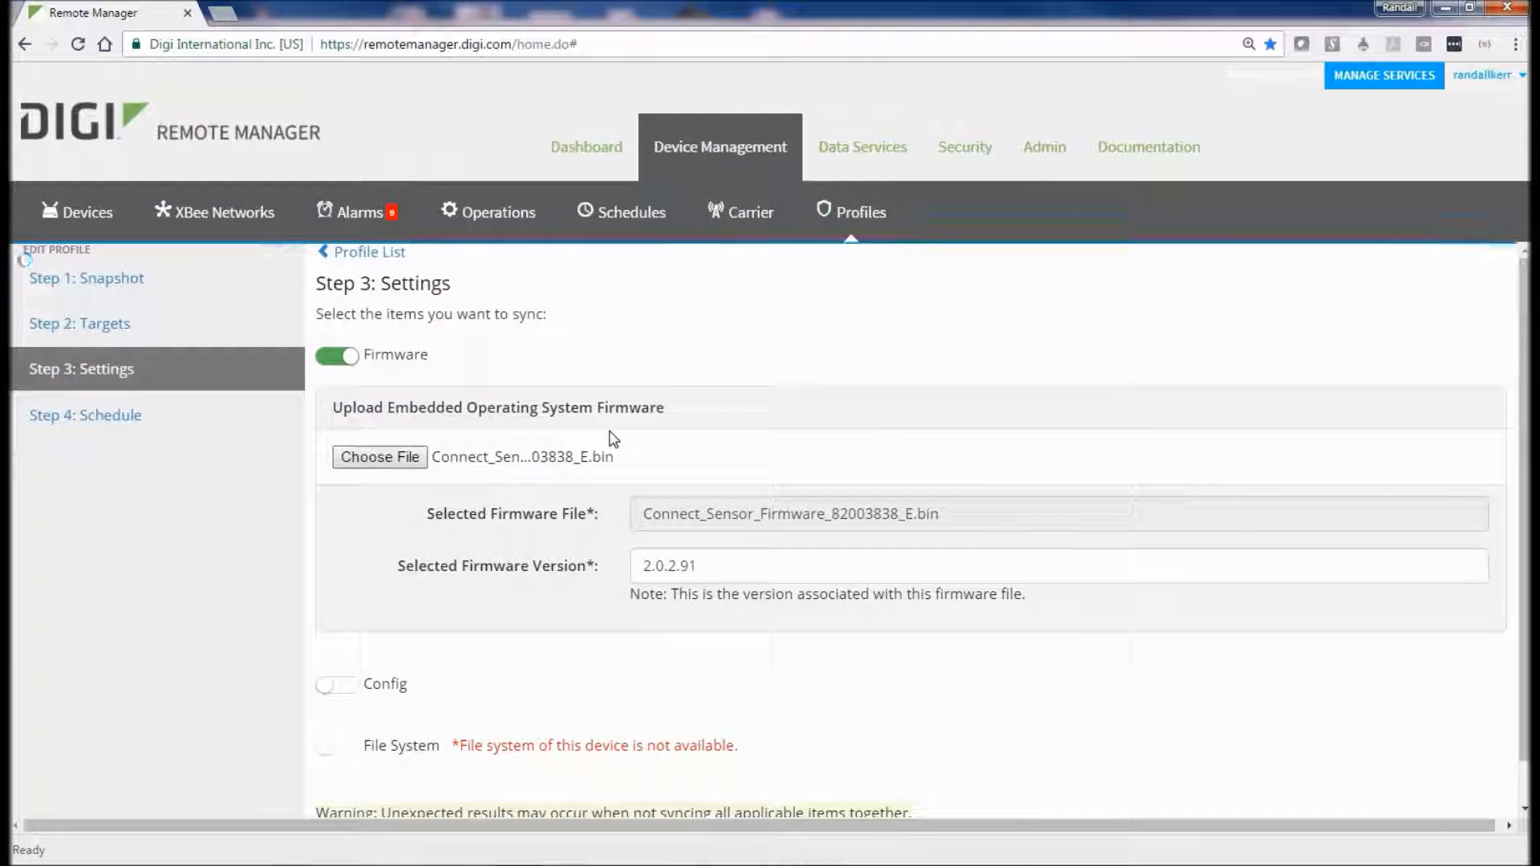
{"action": "scroll", "coordinate": [367, 616], "scroll_direction": "down", "scroll_amount": 1}
{"action": "left_click", "coordinate": [339, 646]}
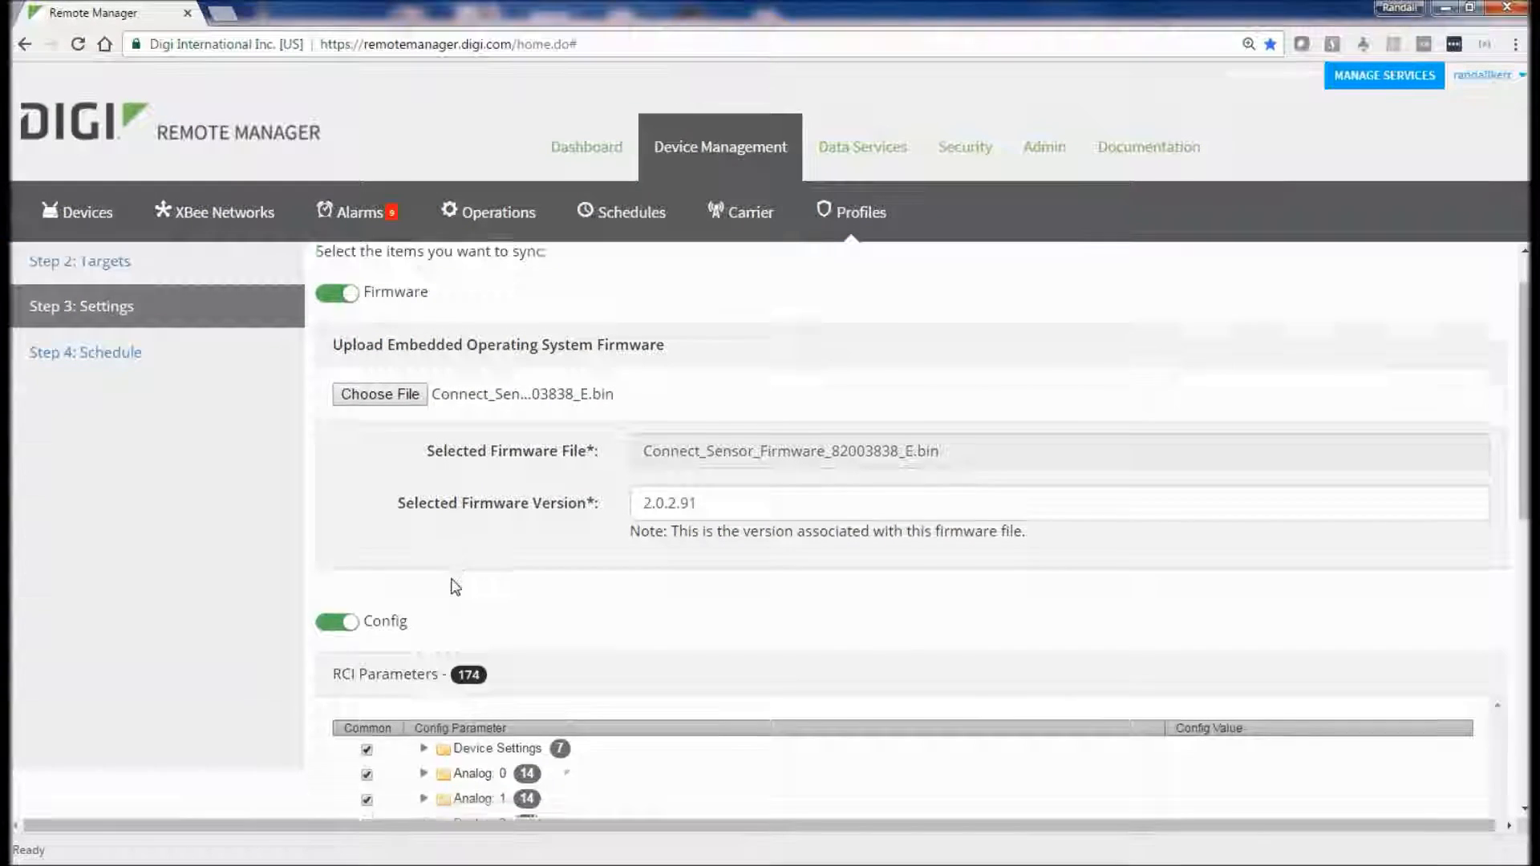
- Try excluding the High Alarm and High Threshold parameters of Analog: 0 and the whole Analog: 0 and Analog: 1 groups from the config sync
{"action": "scroll", "coordinate": [450, 585], "scroll_direction": "down", "scroll_amount": 5}
{"action": "left_click", "coordinate": [423, 404]}
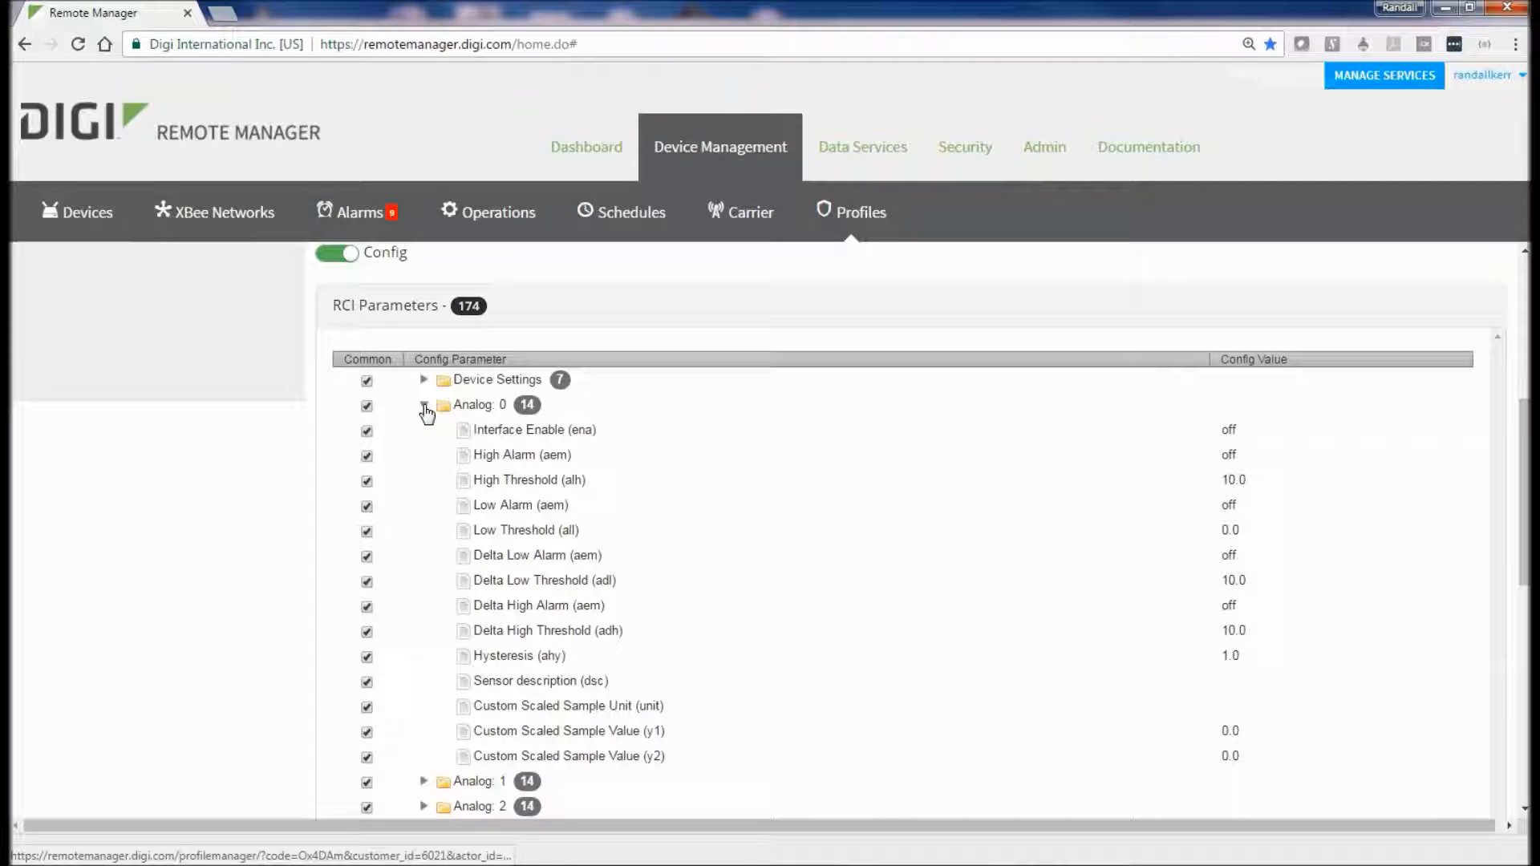
{"action": "left_click", "coordinate": [366, 455]}
{"action": "left_click", "coordinate": [366, 481]}
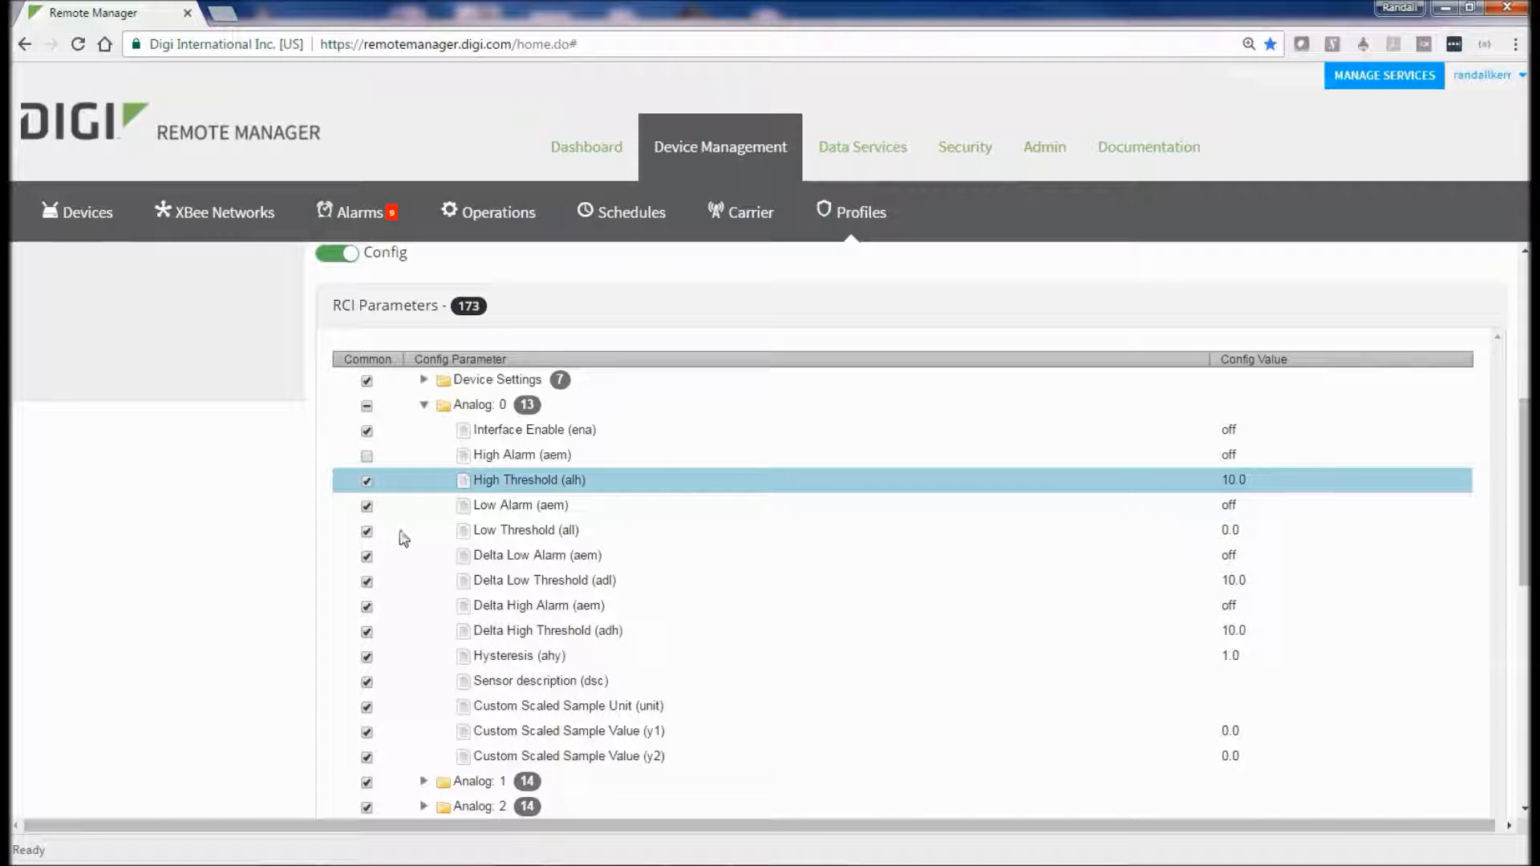
{"action": "left_click", "coordinate": [367, 480]}
{"action": "left_click", "coordinate": [367, 456]}
{"action": "left_click", "coordinate": [424, 404]}
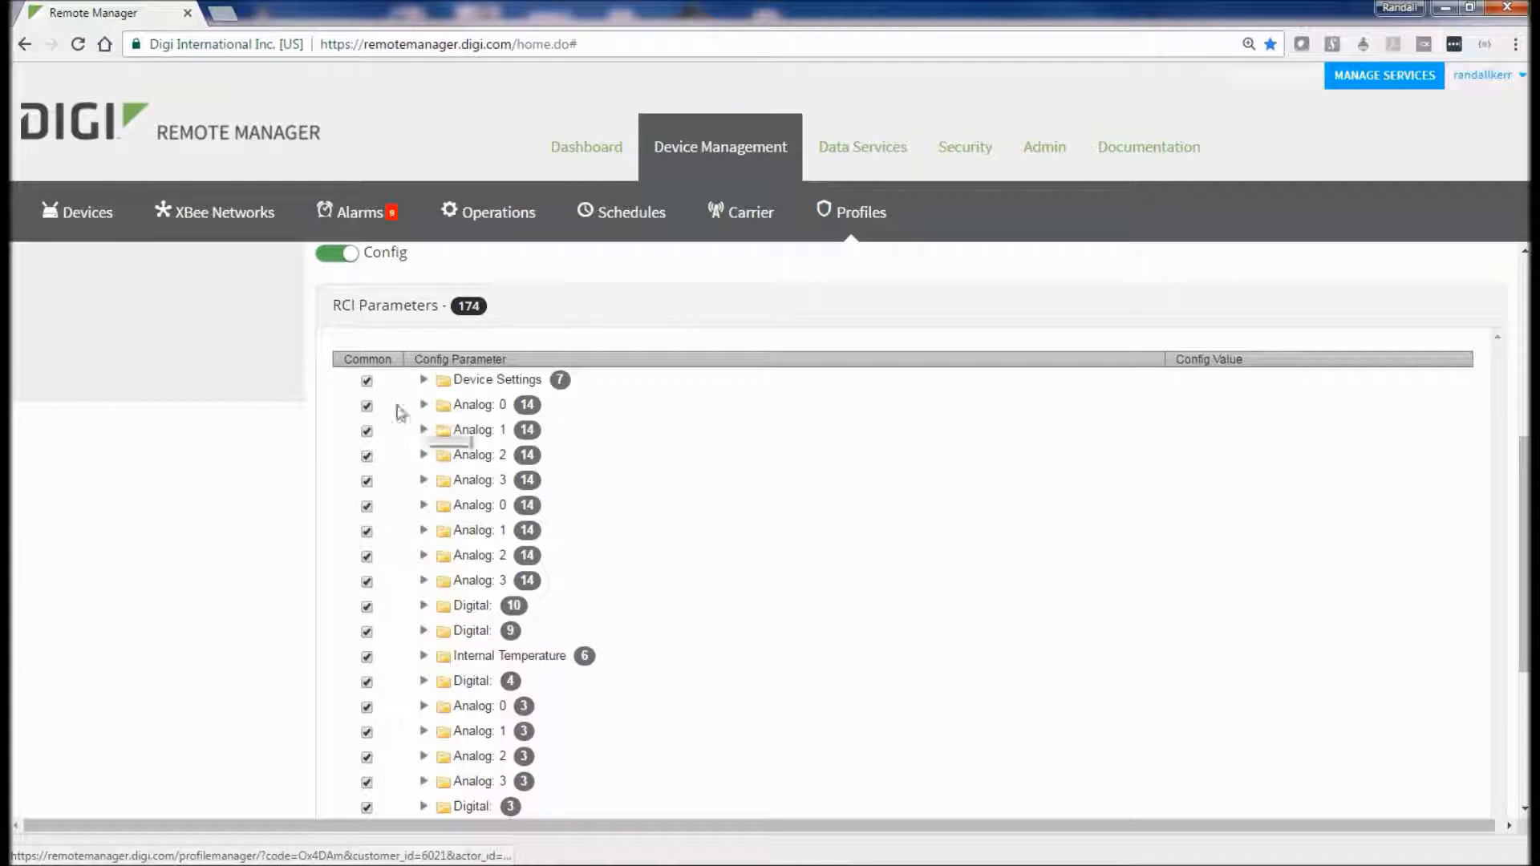
{"action": "left_click", "coordinate": [367, 405]}
{"action": "left_click", "coordinate": [366, 431]}
{"action": "left_click", "coordinate": [366, 430]}
{"action": "left_click", "coordinate": [367, 406]}
- Save the sync settings and set the profile's conformance scan time to 05:00 PM
{"action": "scroll", "coordinate": [498, 482], "scroll_direction": "down", "scroll_amount": 4}
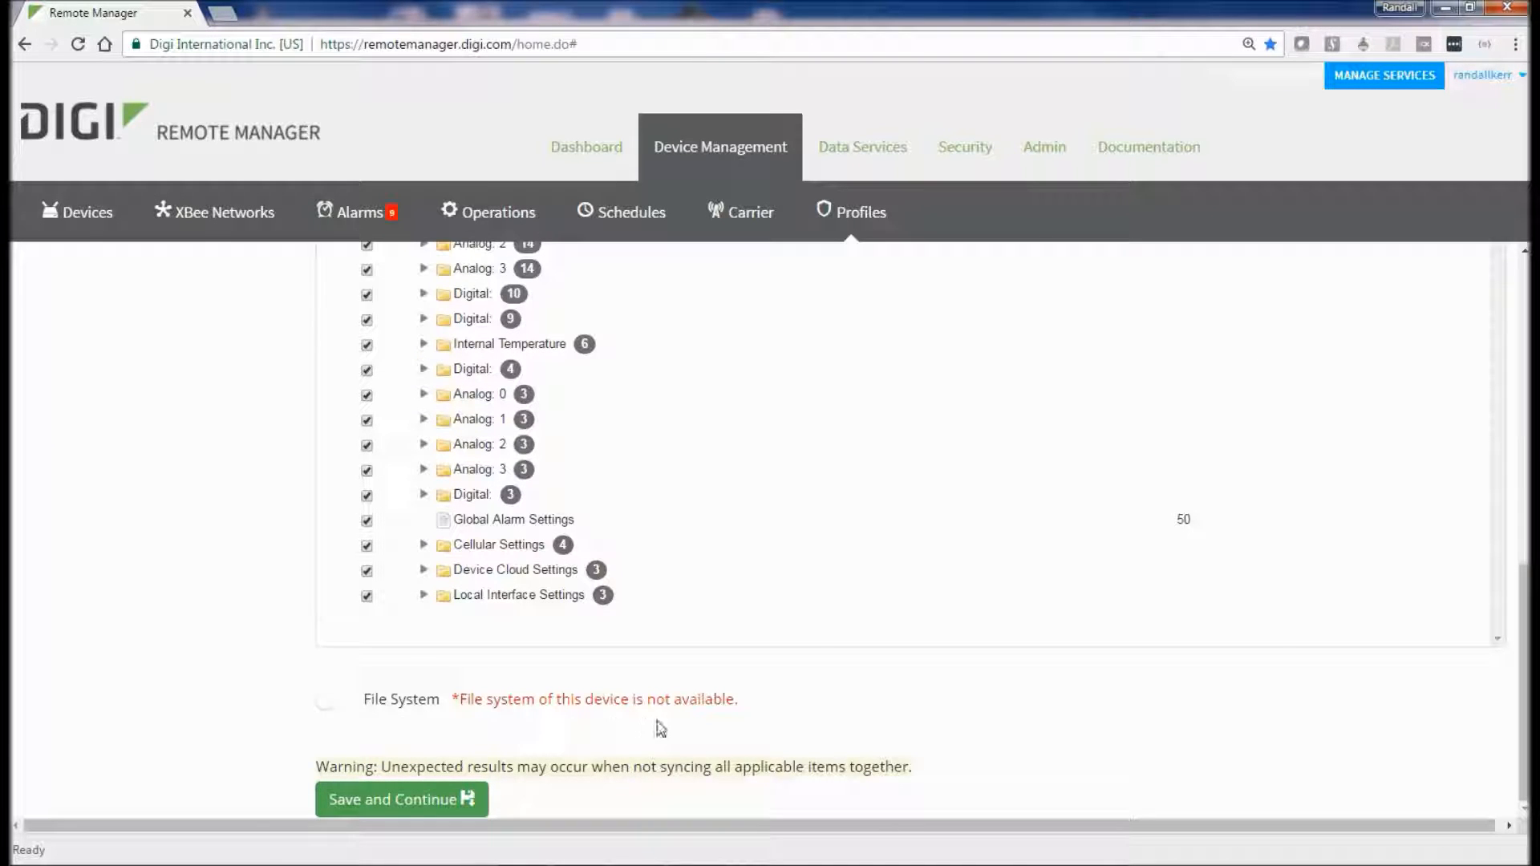
{"action": "left_click", "coordinate": [408, 799]}
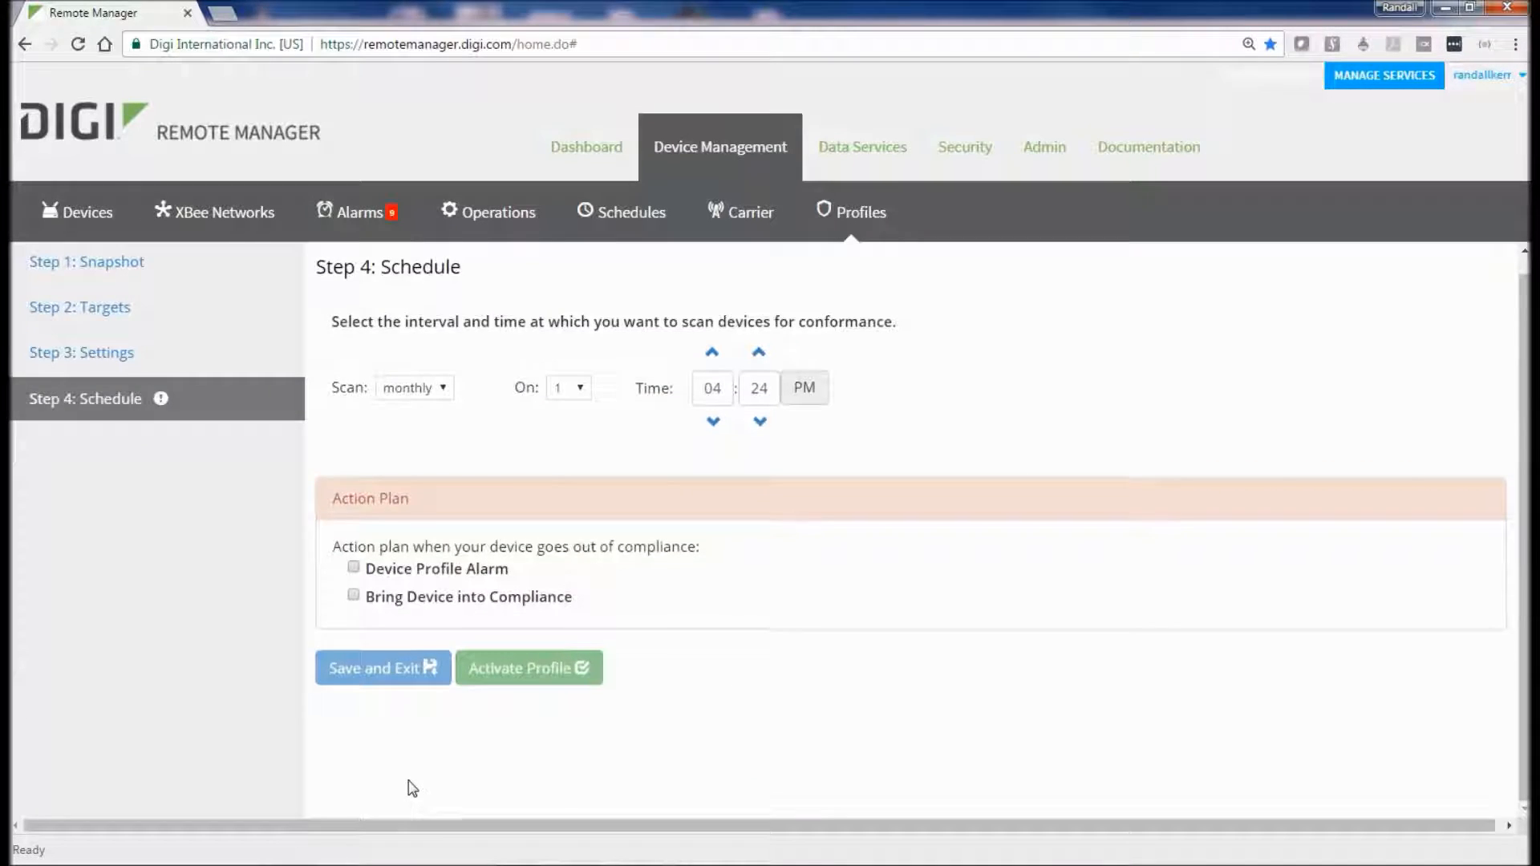
{"action": "left_click", "coordinate": [730, 389]}
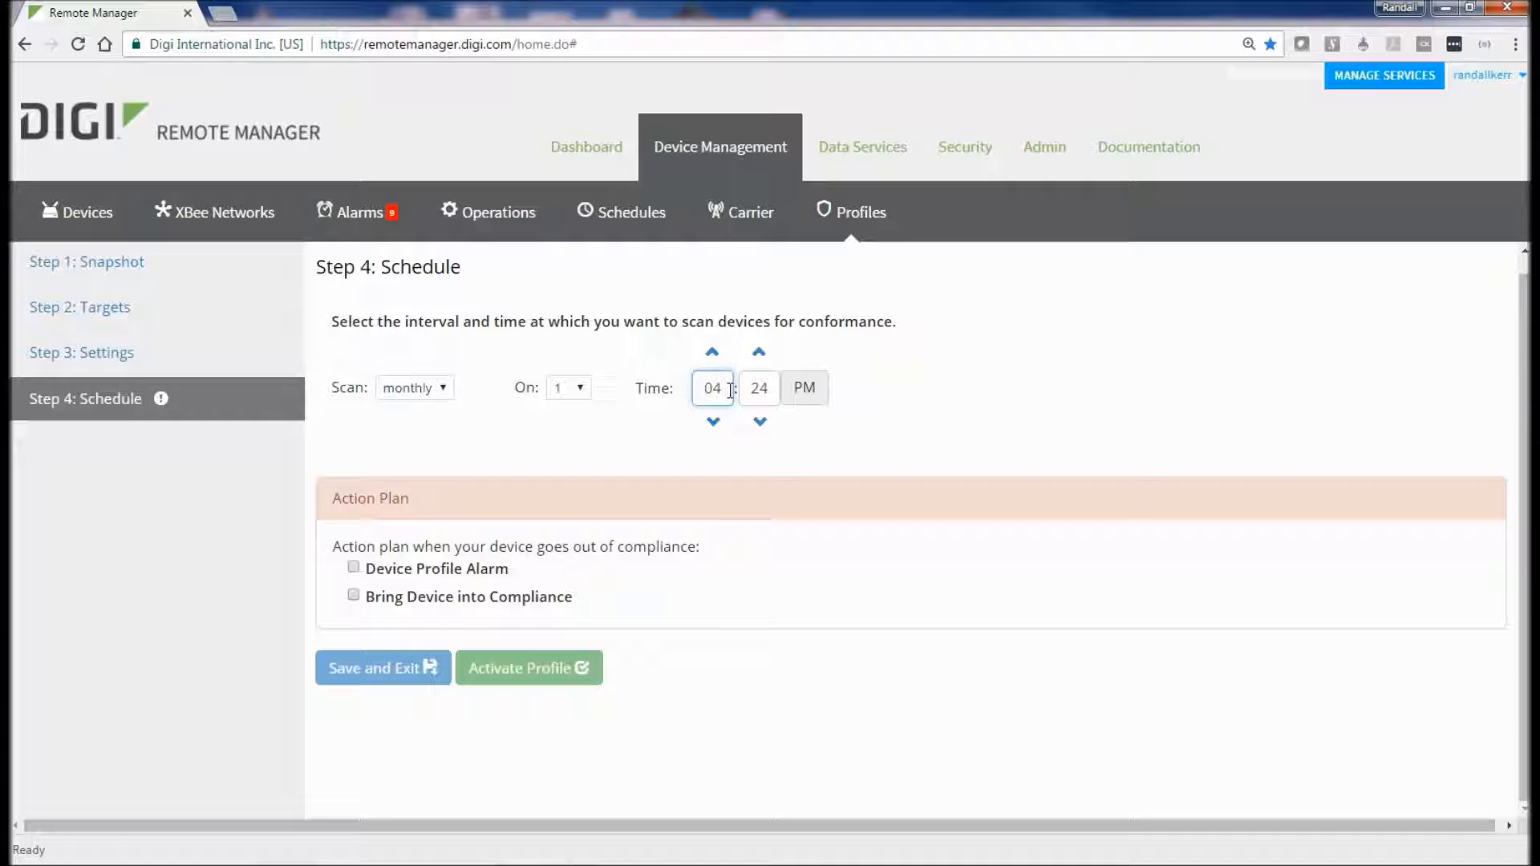
{"action": "key", "text": "BackSpace"}
{"action": "key", "text": "BackSpace"}
{"action": "type", "text": "5"}
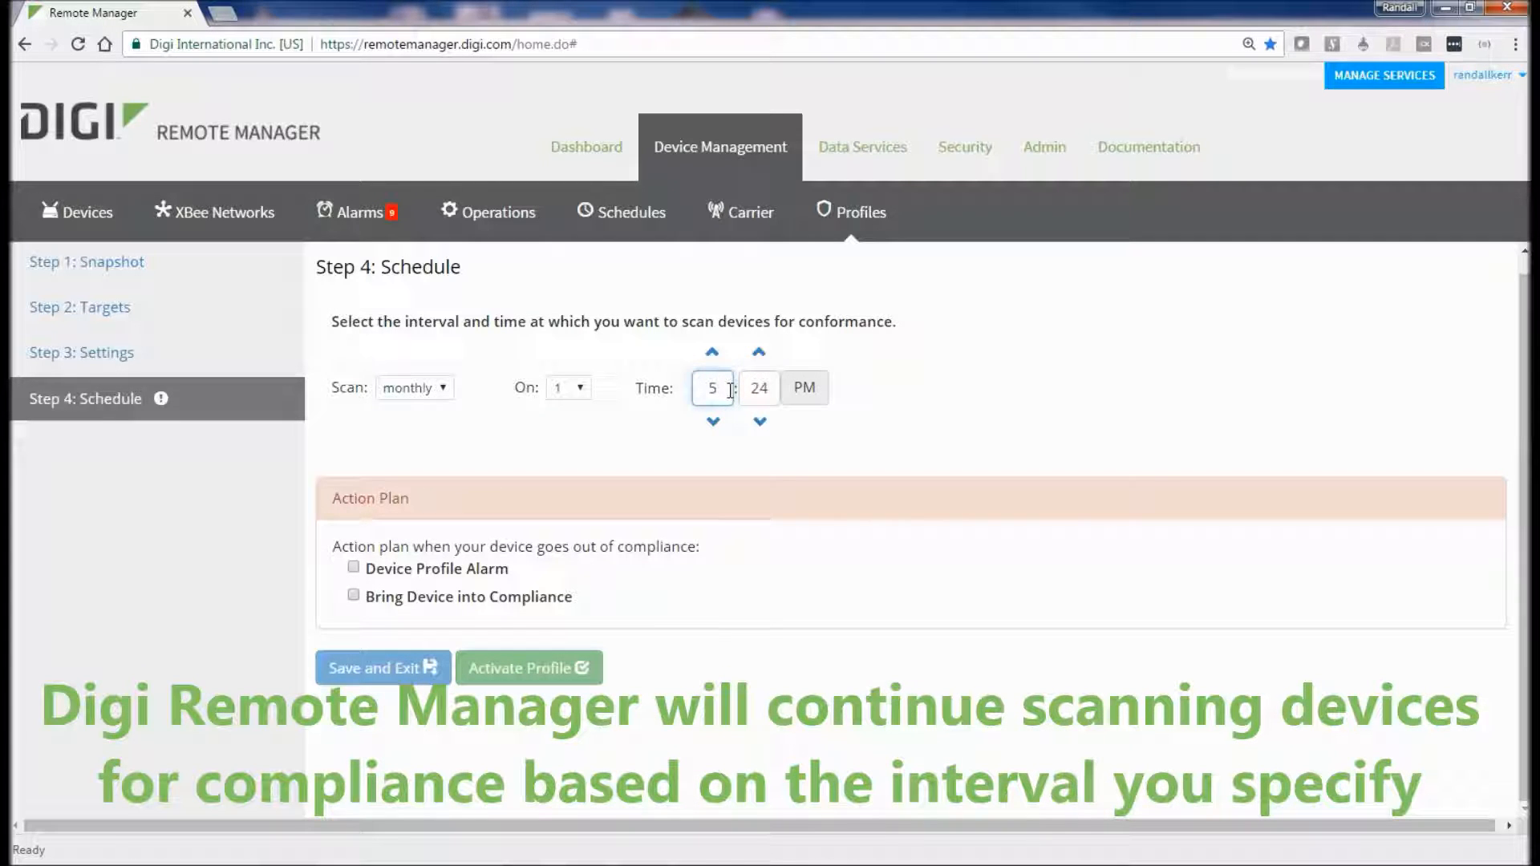
{"action": "key", "text": "Tab"}
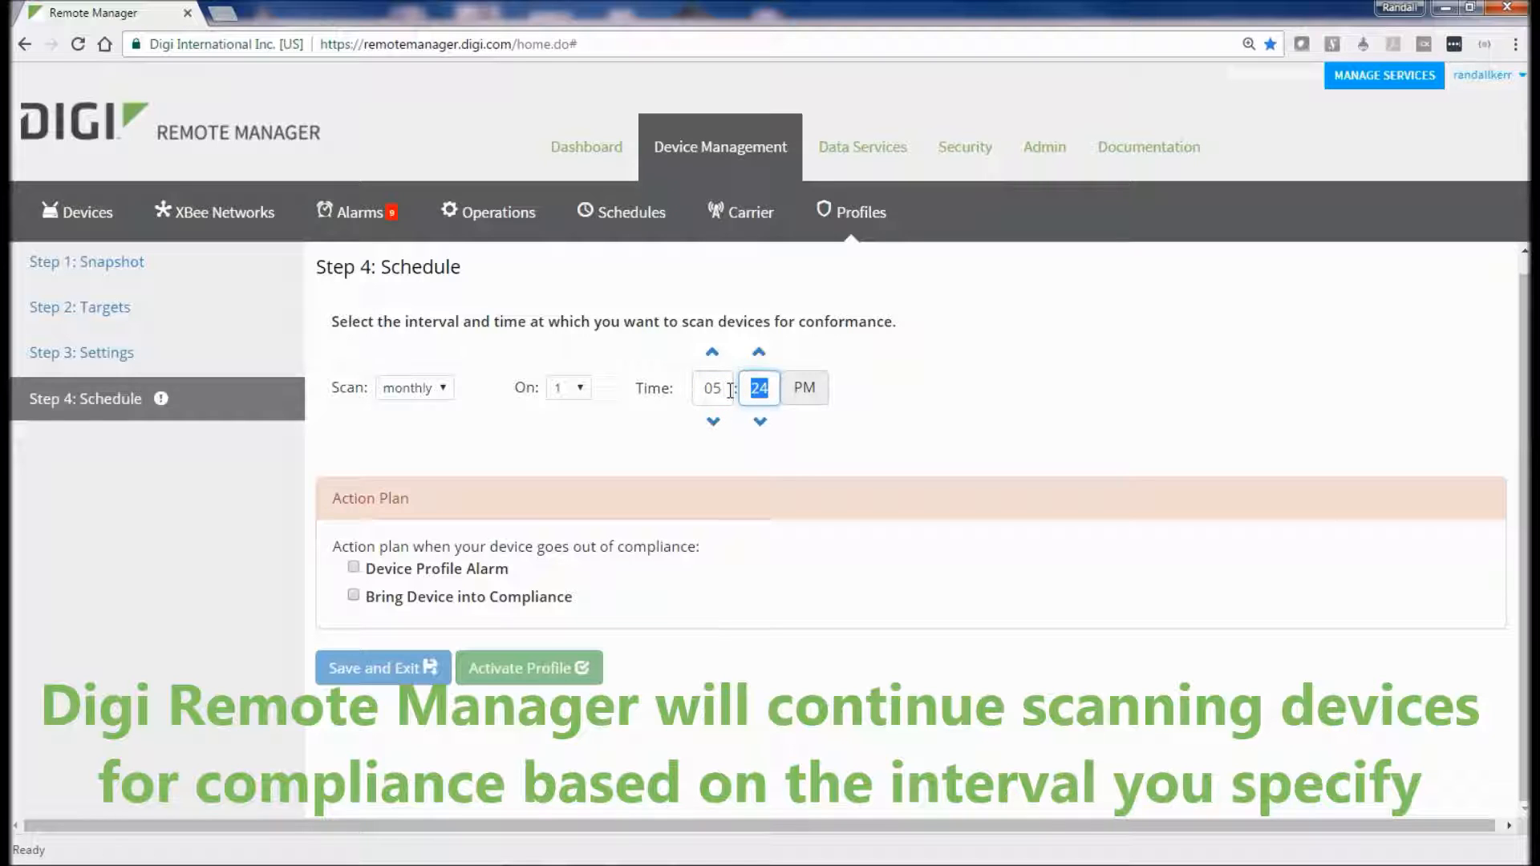
{"action": "type", "text": "00"}
{"action": "key", "text": "Tab"}
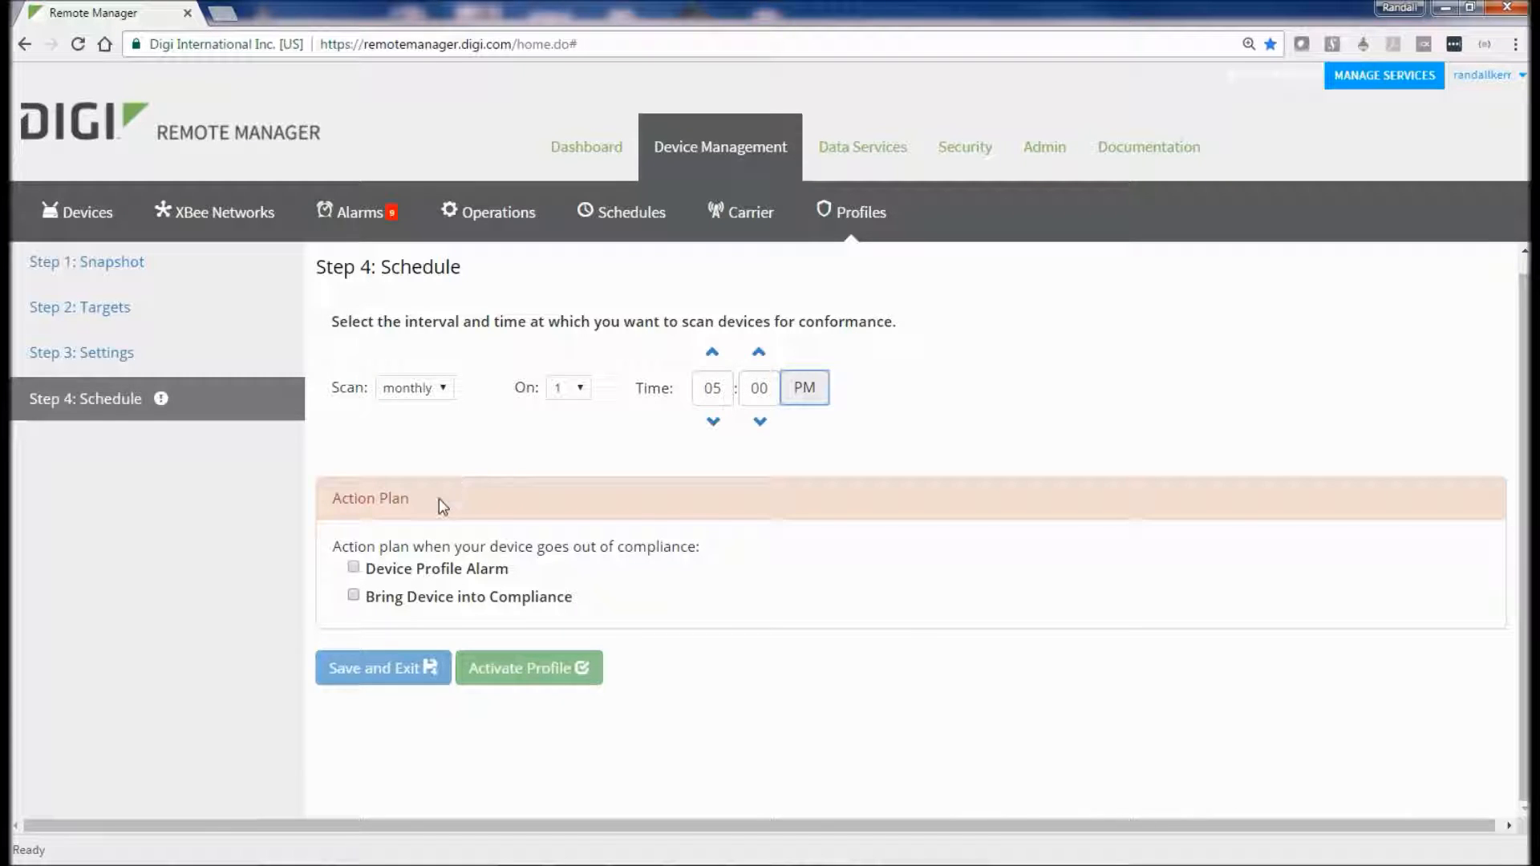
- Enable the Device Profile Alarm and Bring Device into Compliance actions for noncompliant devices and activate the profile
{"action": "left_click", "coordinate": [348, 565]}
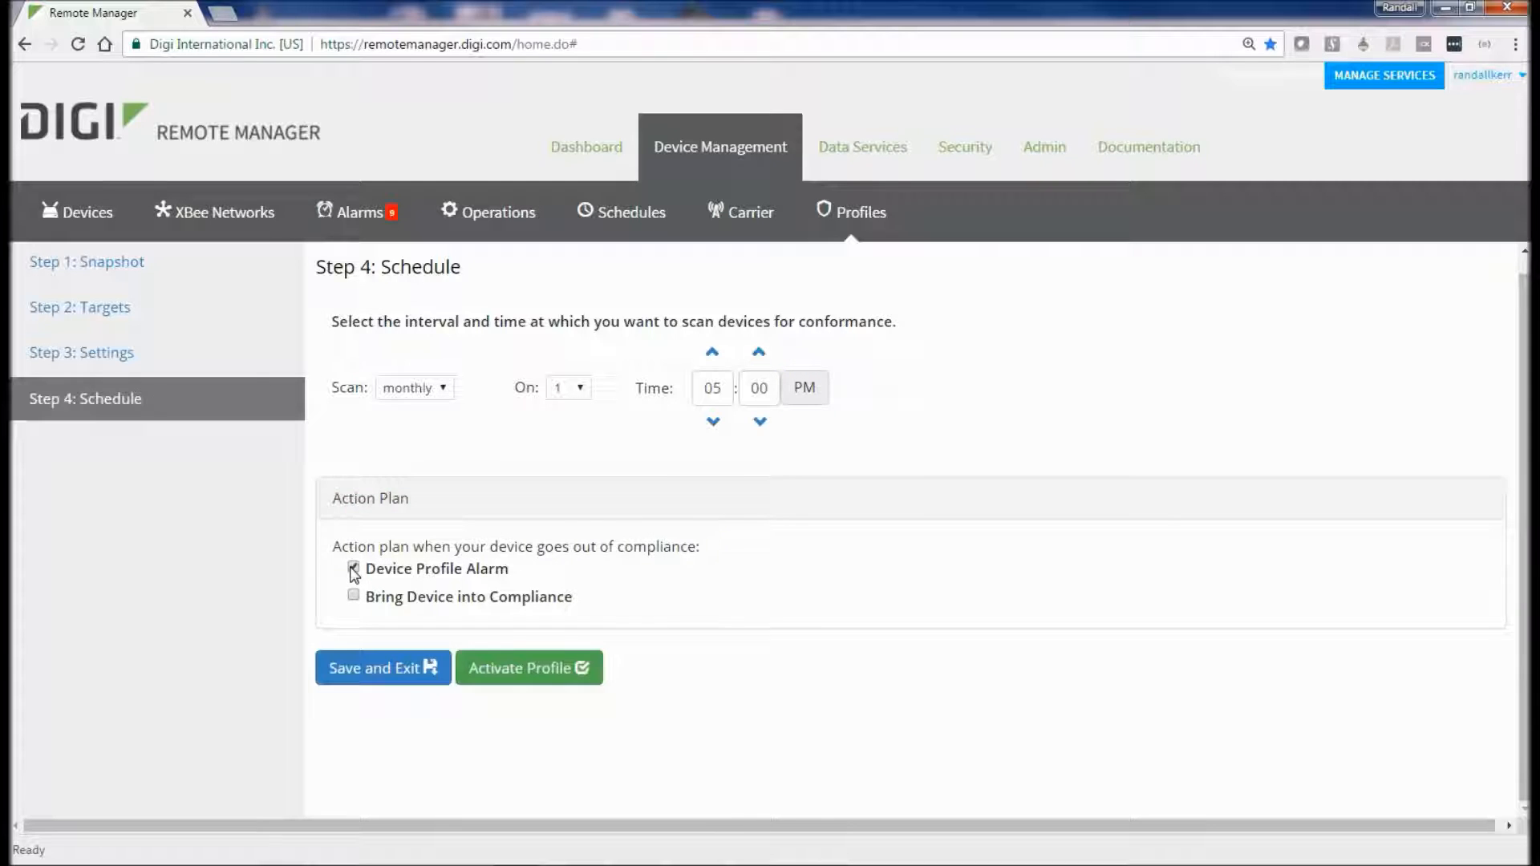
{"action": "left_click", "coordinate": [355, 599]}
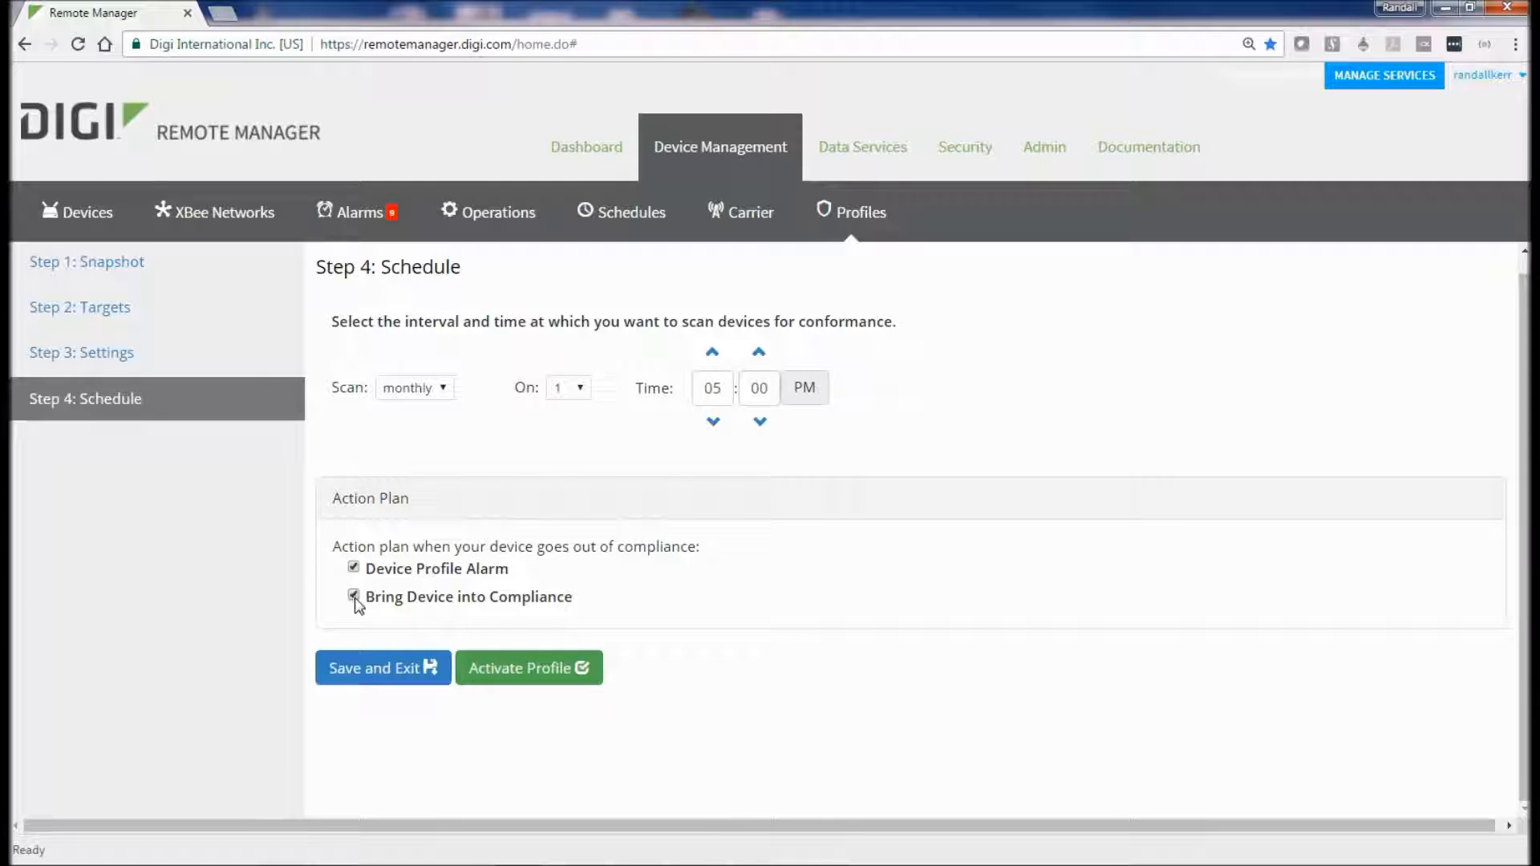
{"action": "left_click", "coordinate": [518, 672]}
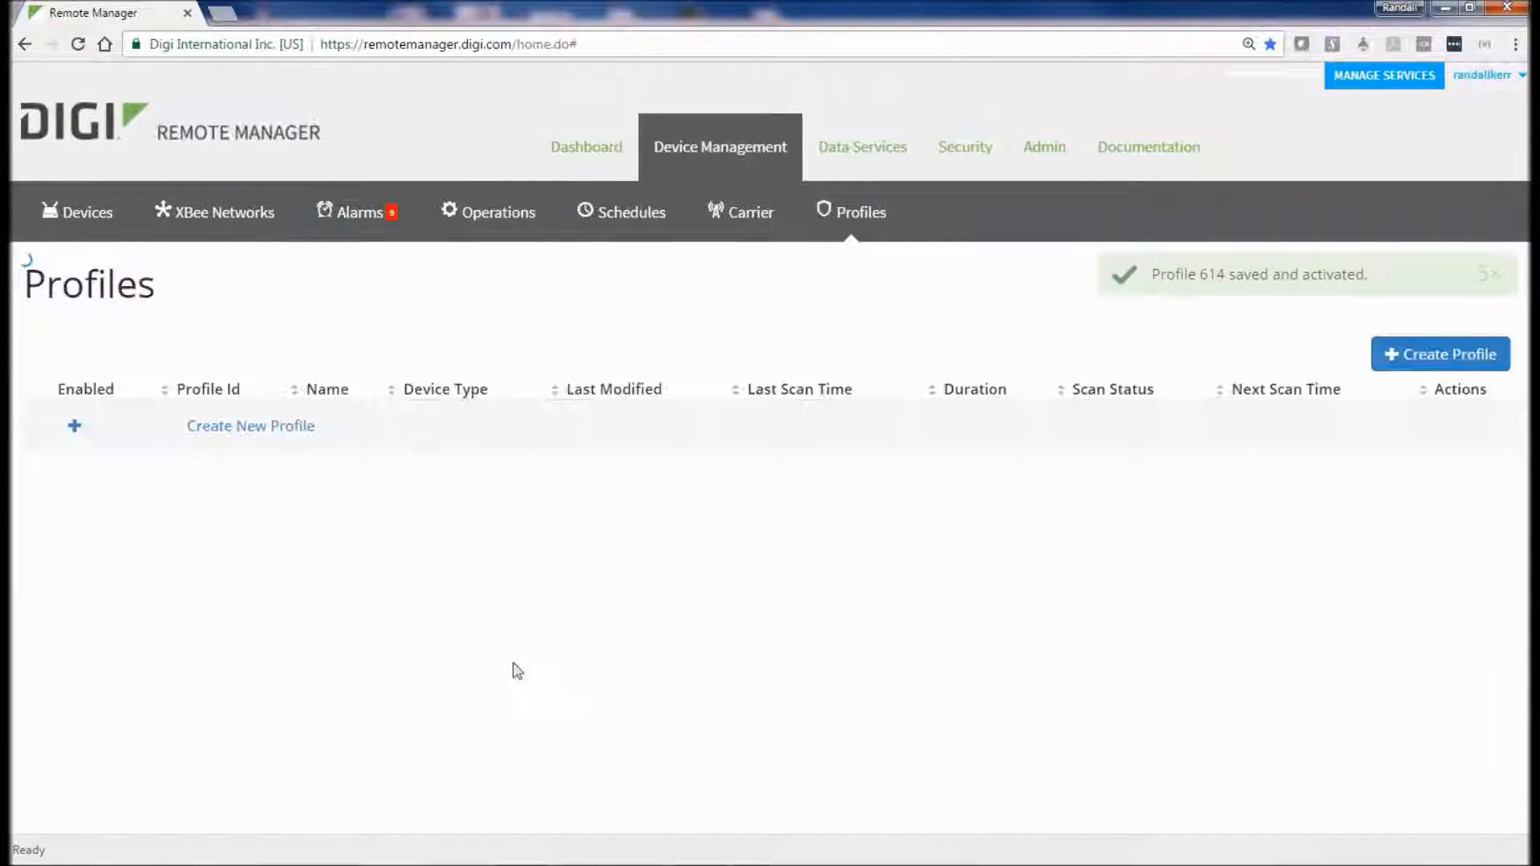